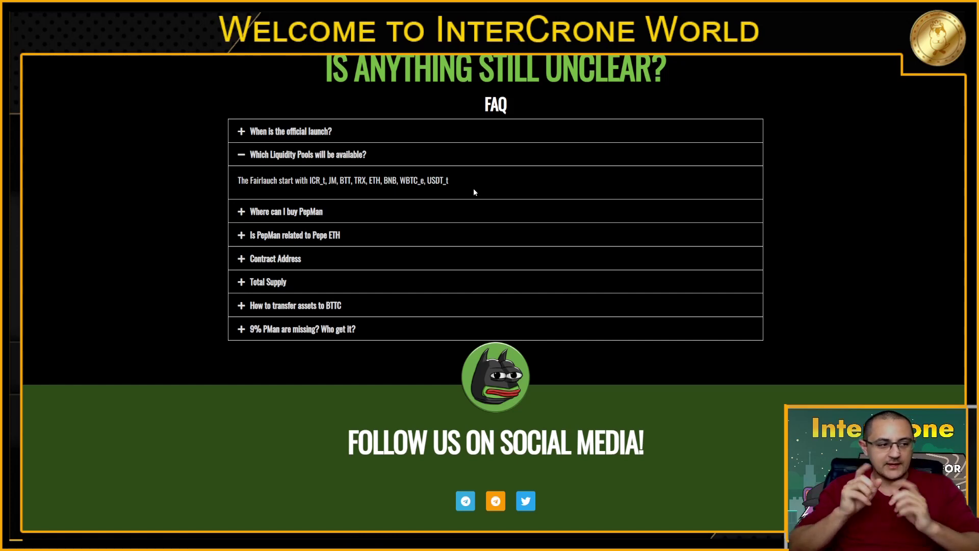
- Read the PepMan FAQ answers on the contract address and the total supply
scroll(476, 234, "up", 5)
scroll(477, 239, "down", 2)
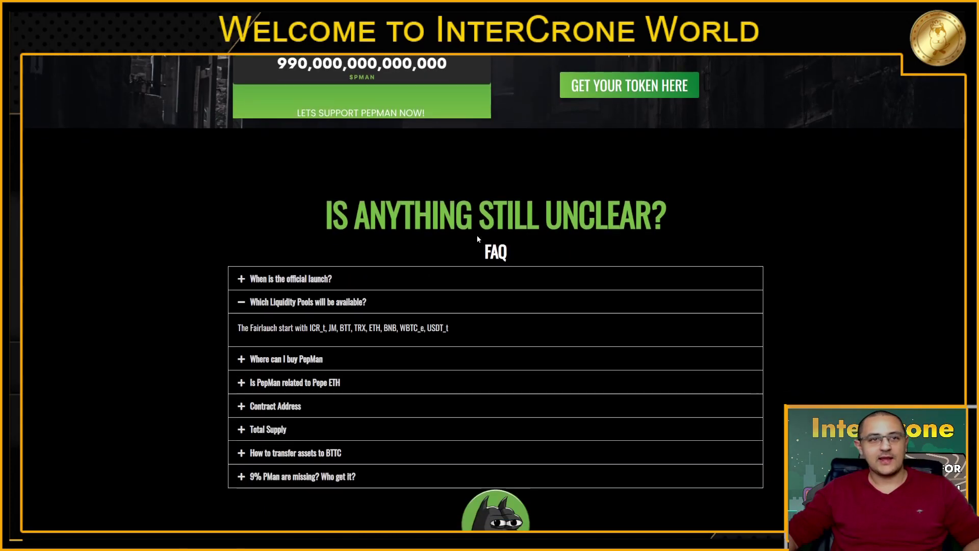
scroll(257, 398, "down", 1)
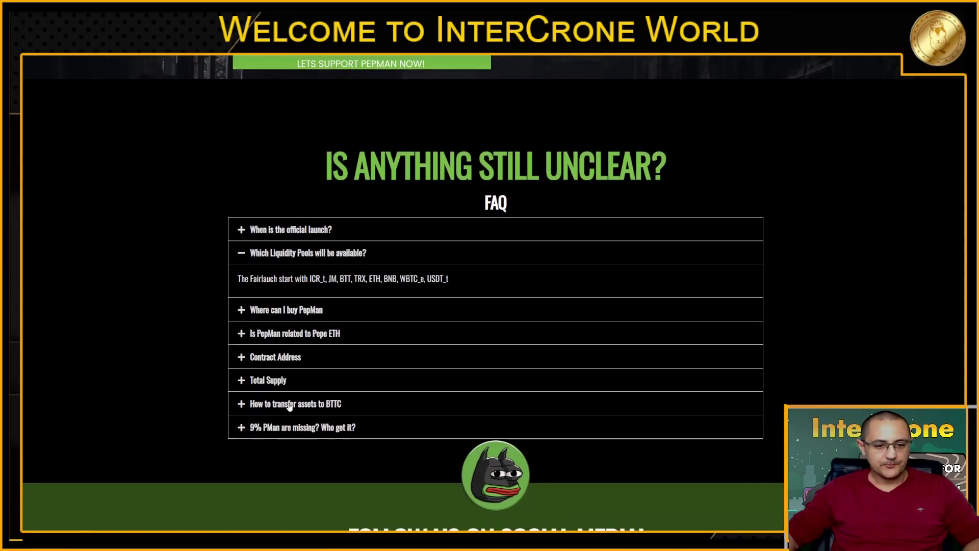
left_click(272, 359)
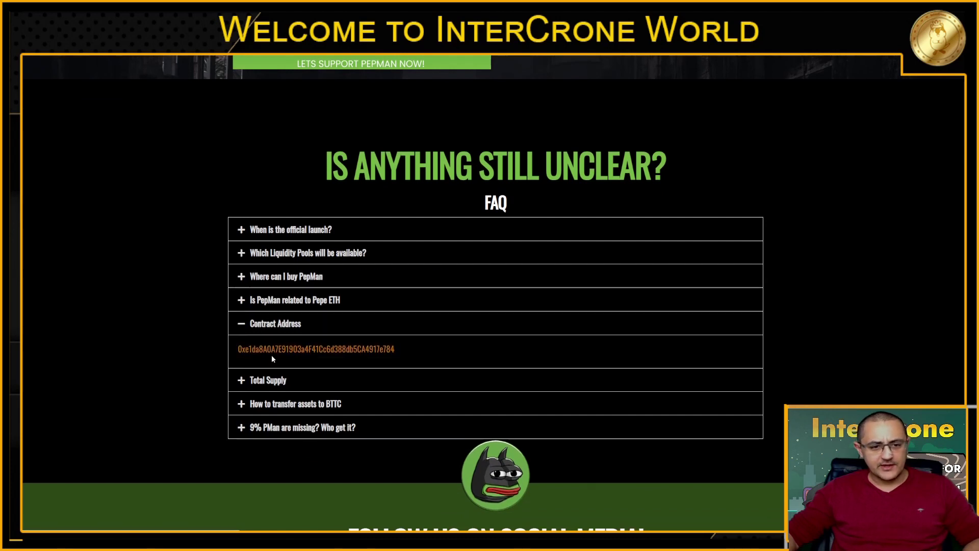
left_click(281, 382)
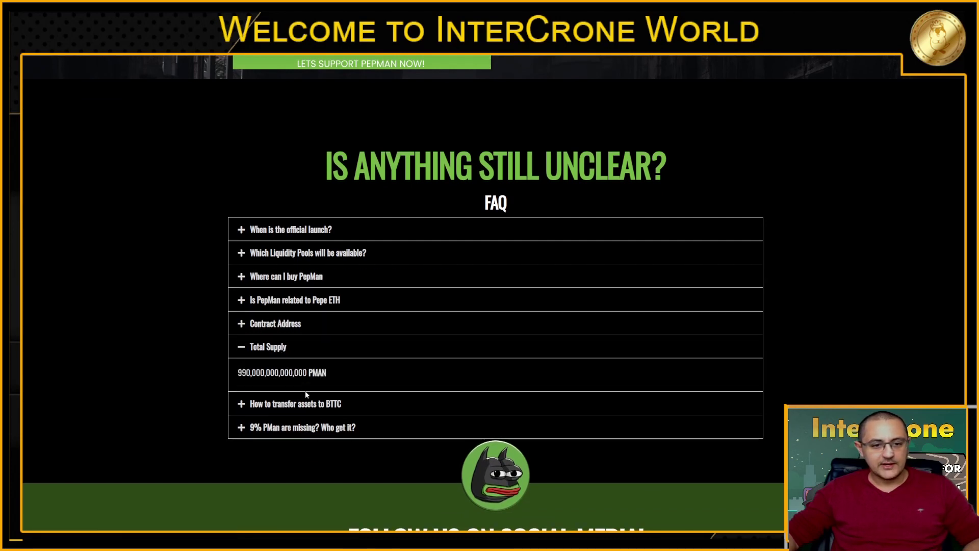
- Expand the FAQ answer on transferring assets to BTTC and open its BitTorrent Chain Bridge link
left_click(295, 403)
scroll(337, 365, "down", 1)
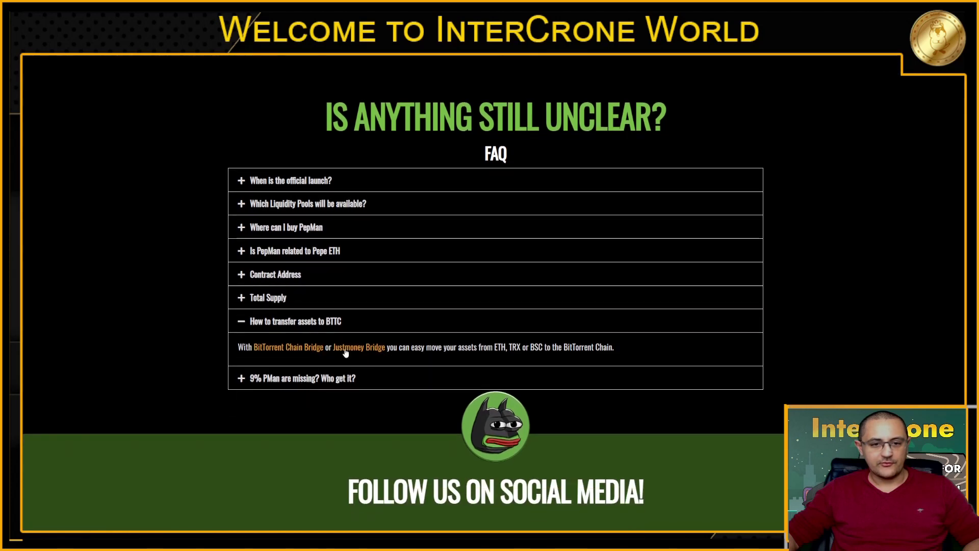
left_click_drag(285, 352, 284, 350)
left_click(284, 350)
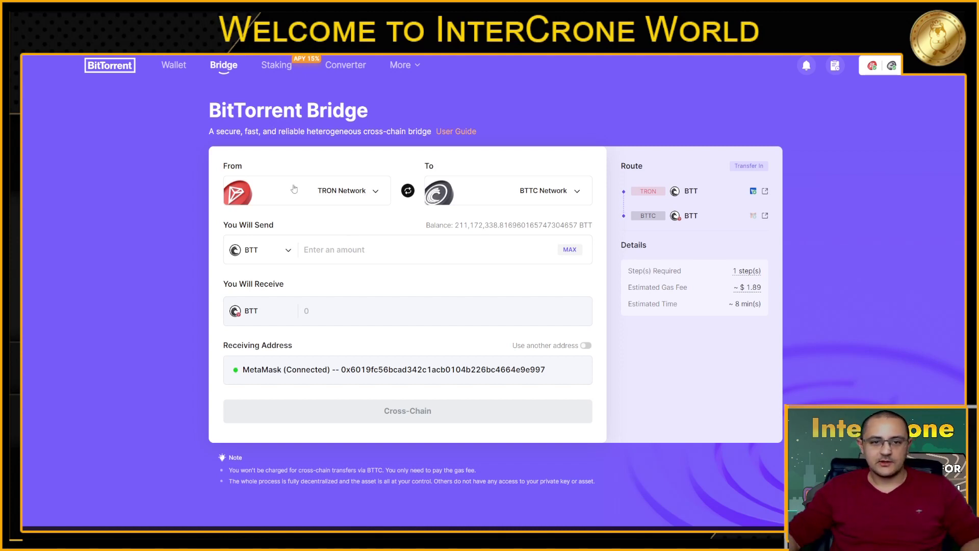
- Set the bridge's source network to BSC Network and choose USDT as the token to send
left_click(351, 198)
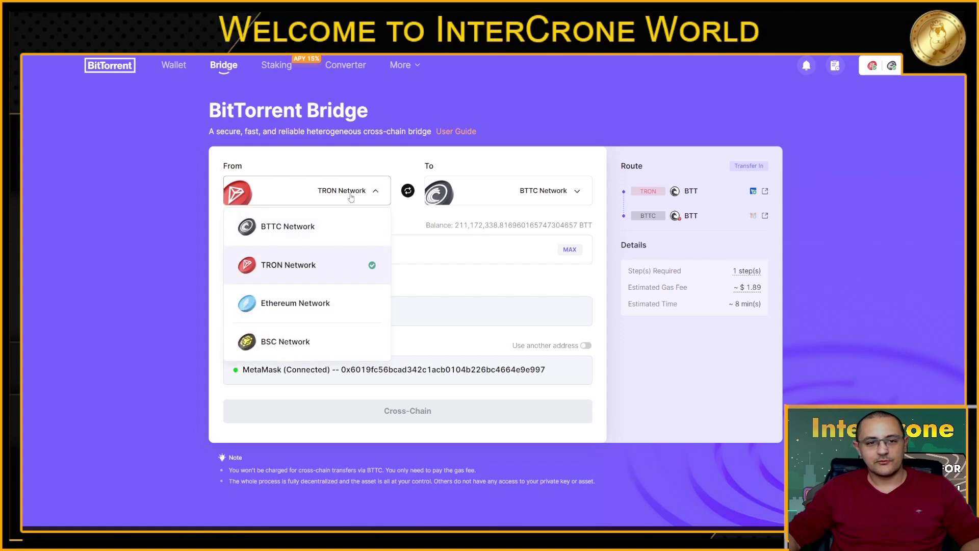
left_click(293, 338)
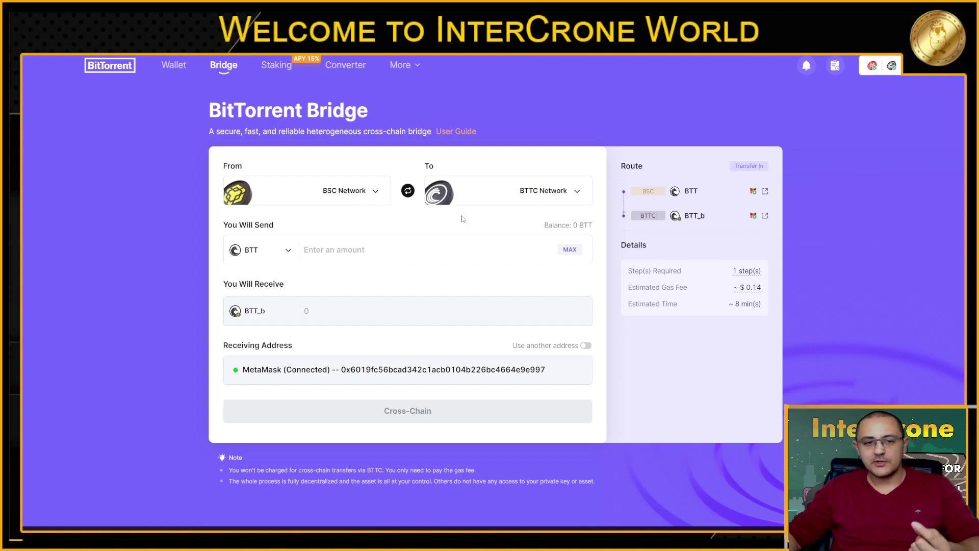
left_click(284, 250)
scroll(342, 312, "down", 2)
scroll(342, 312, "down", 12)
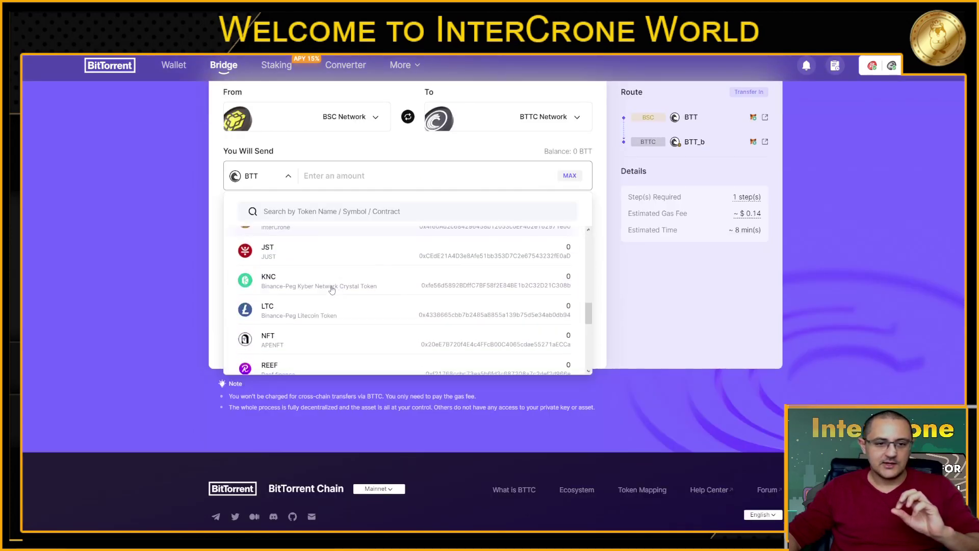
scroll(305, 306, "down", 5)
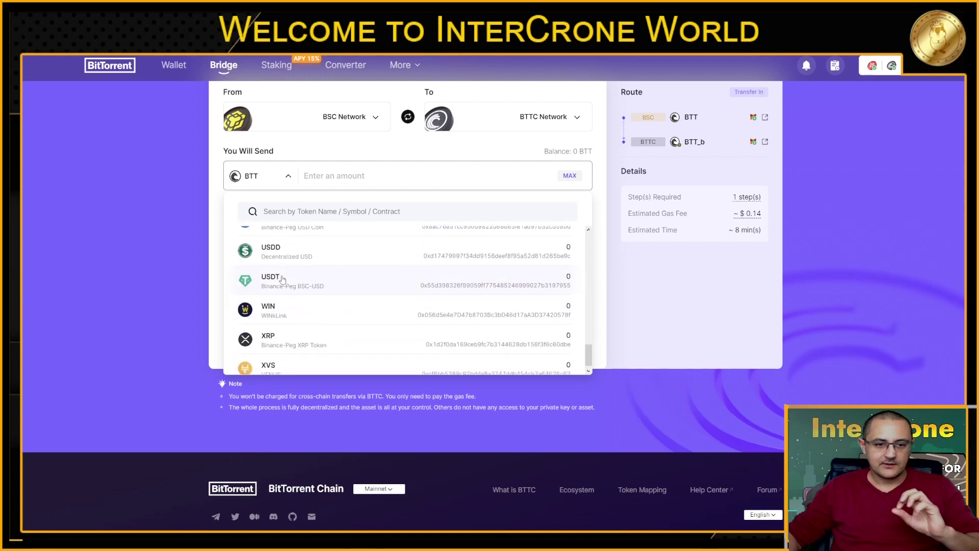
left_click(283, 279)
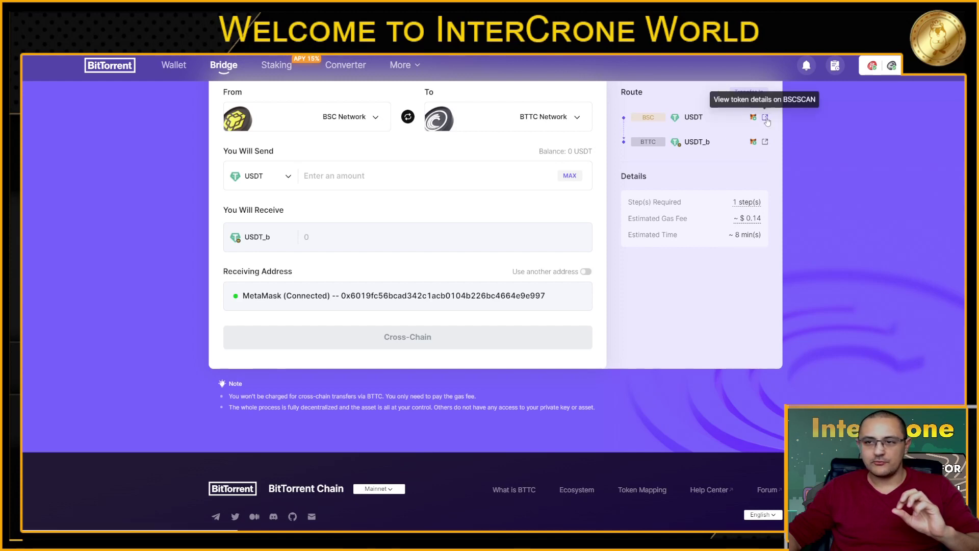
- Change the token to send over the bridge to BNB
left_click(278, 185)
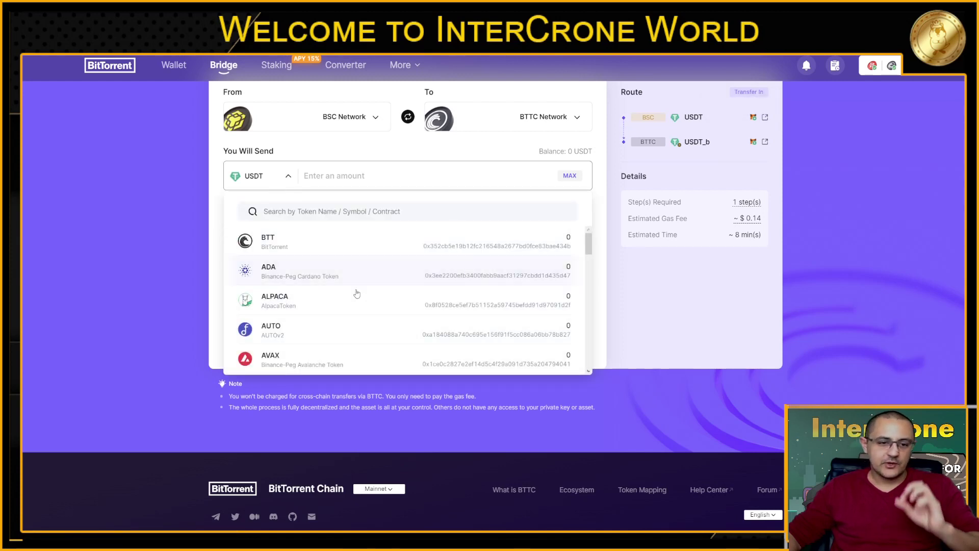
scroll(354, 293, "down", 5)
scroll(343, 308, "up", 2)
scroll(339, 307, "down", 2)
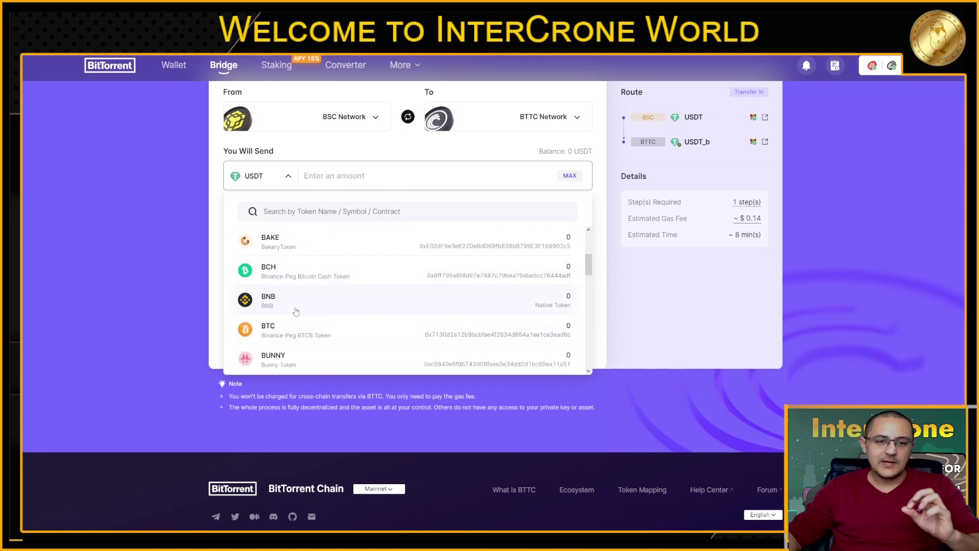
left_click(292, 304)
scroll(142, 264, "up", 1)
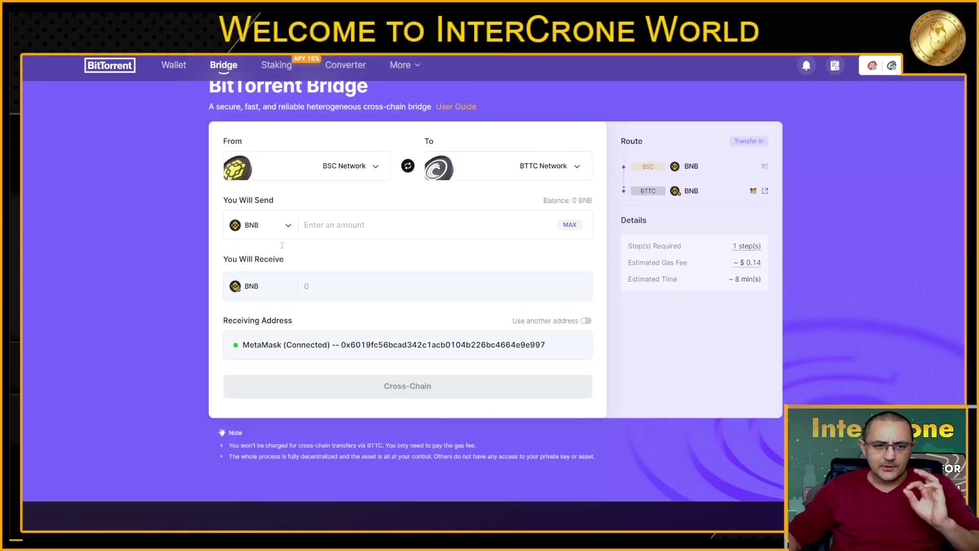
- Browse the bridge's token list and select BTT as the token to send
left_click(274, 228)
scroll(326, 295, "down", 3)
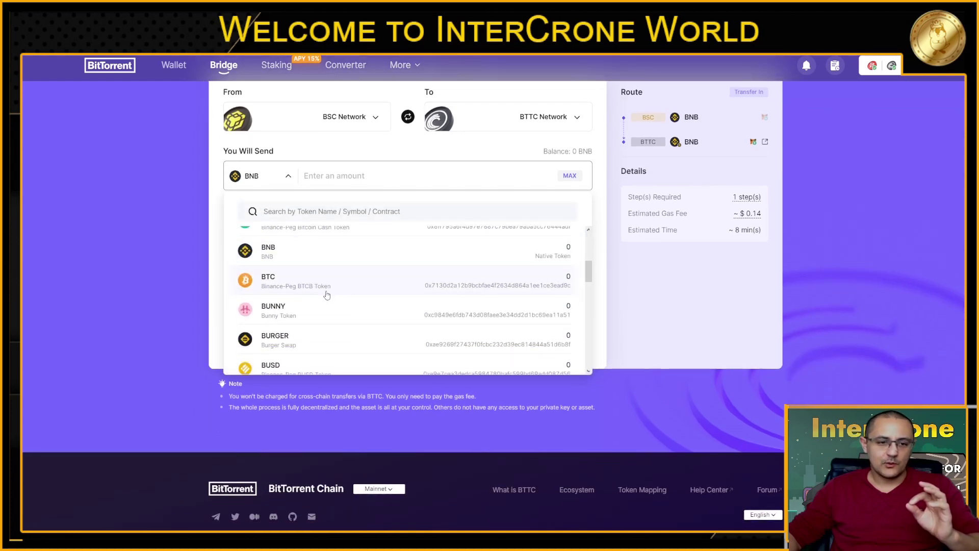
scroll(327, 295, "down", 5)
scroll(330, 290, "up", 10)
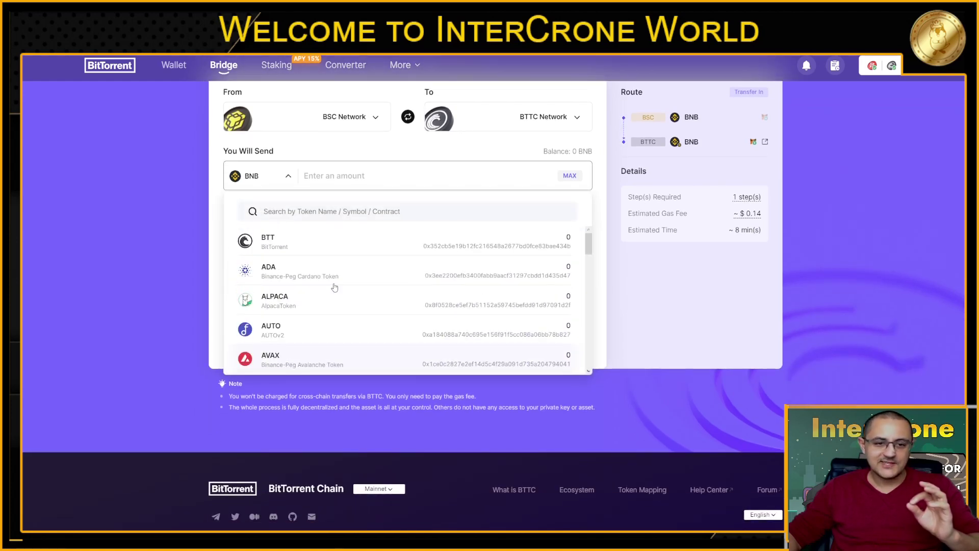
left_click(266, 243)
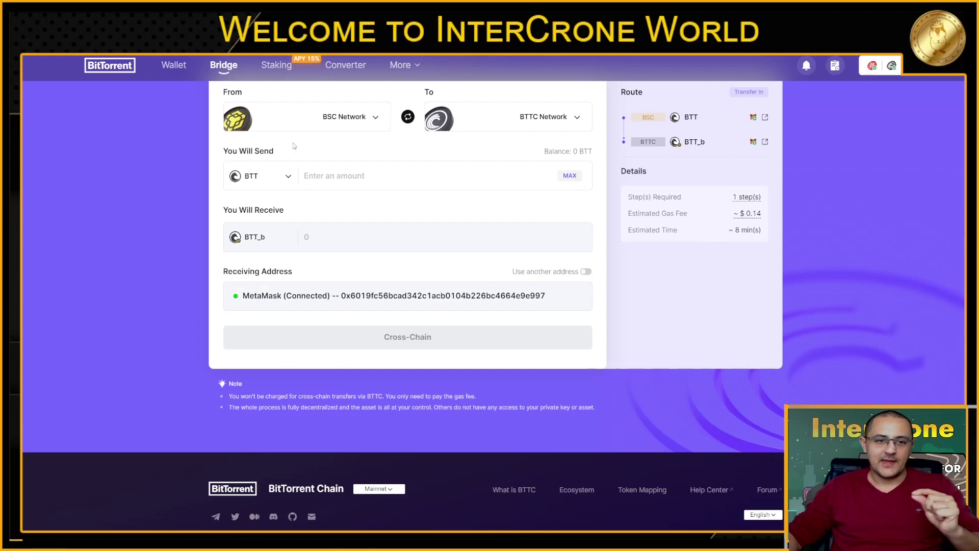
- Open the Converter and view the tokens available to convert, leaving the selection as it is
left_click(345, 65)
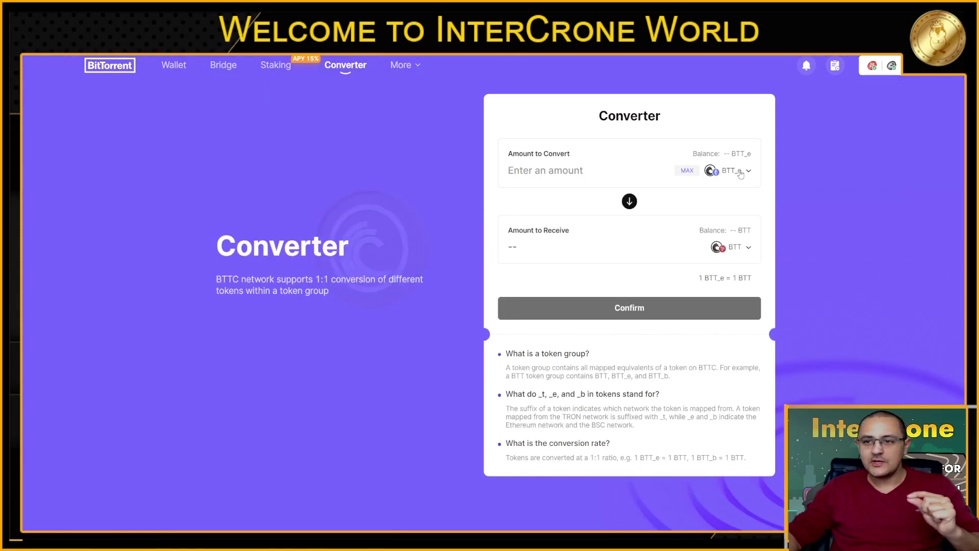
left_click(739, 171)
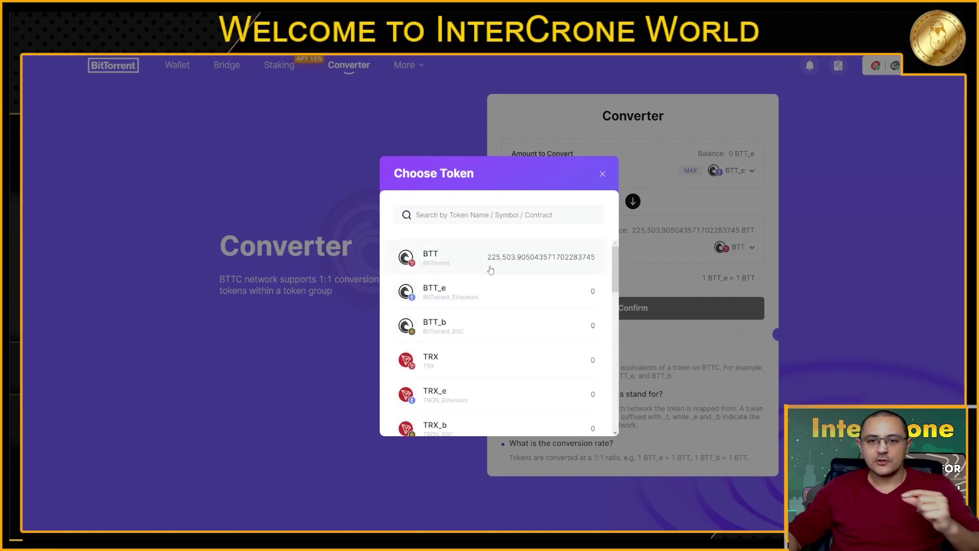
left_click(603, 174)
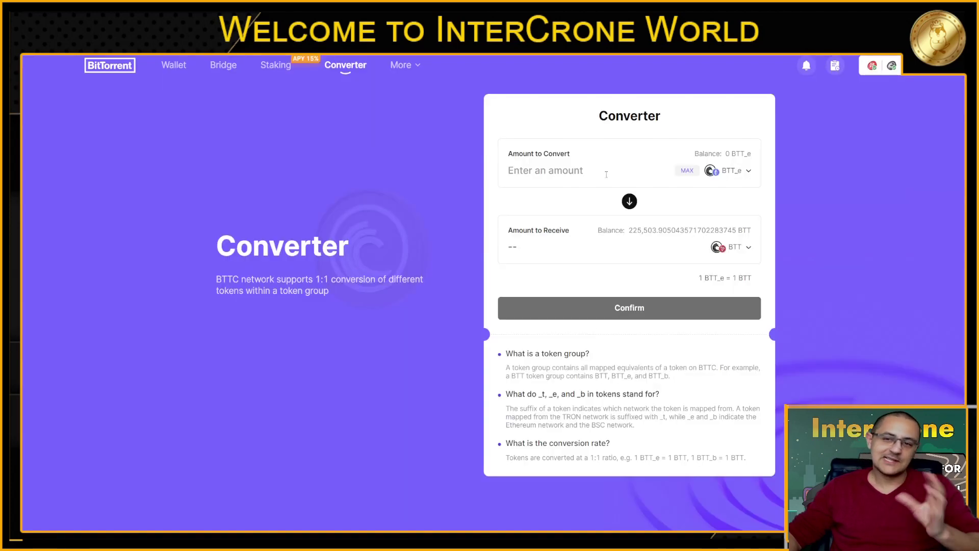
- Return to the Bridge, set the source network to BSC Network and choose BNB as the token to send
left_click(225, 68)
left_click(356, 200)
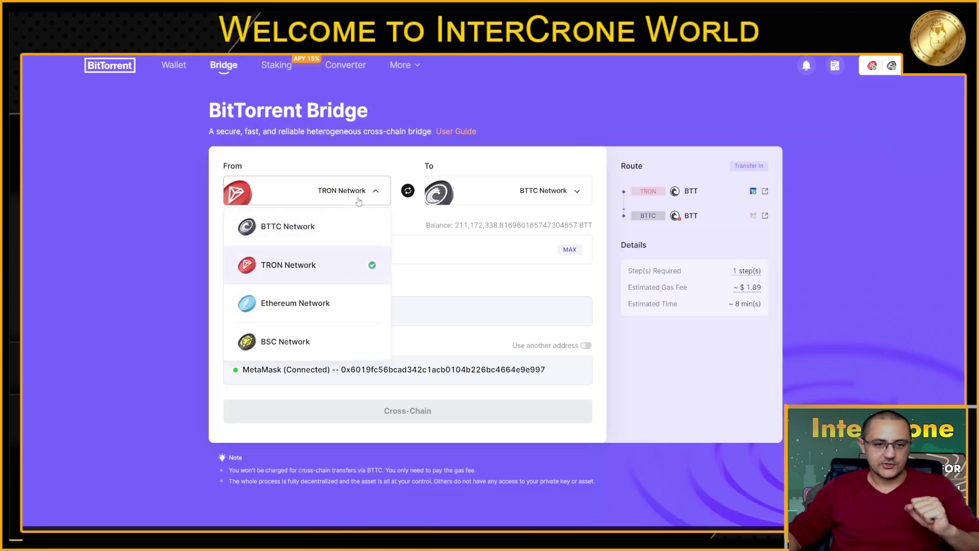
left_click(287, 338)
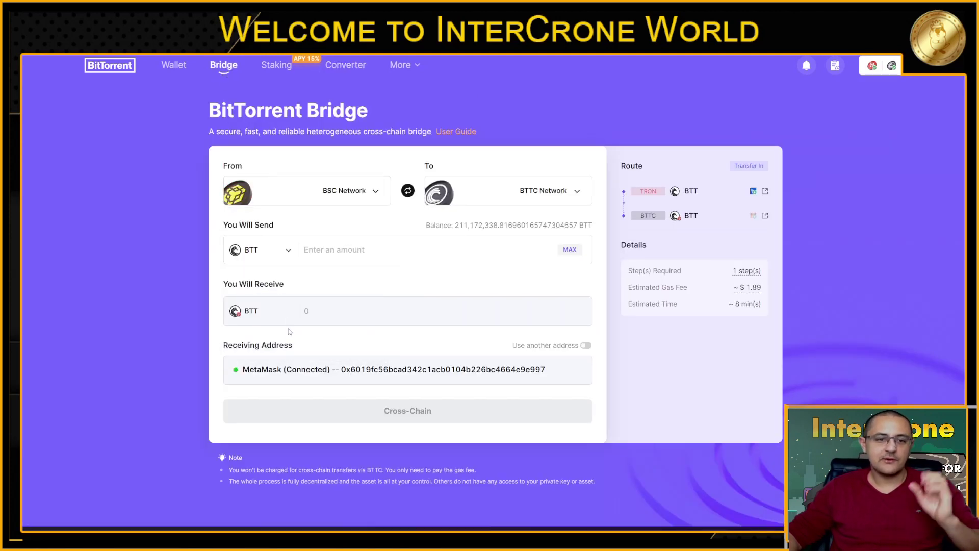
left_click(285, 252)
scroll(347, 306, "down", 8)
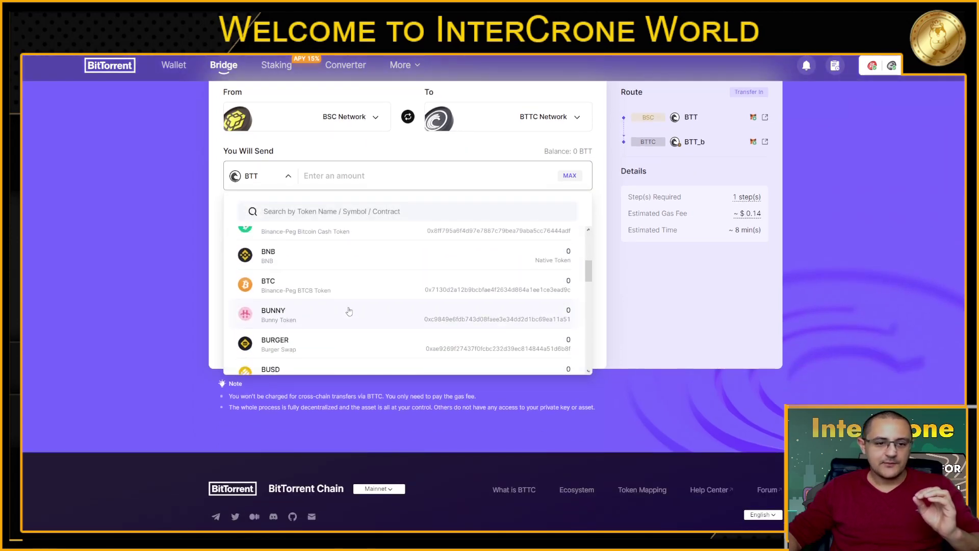
left_click(280, 261)
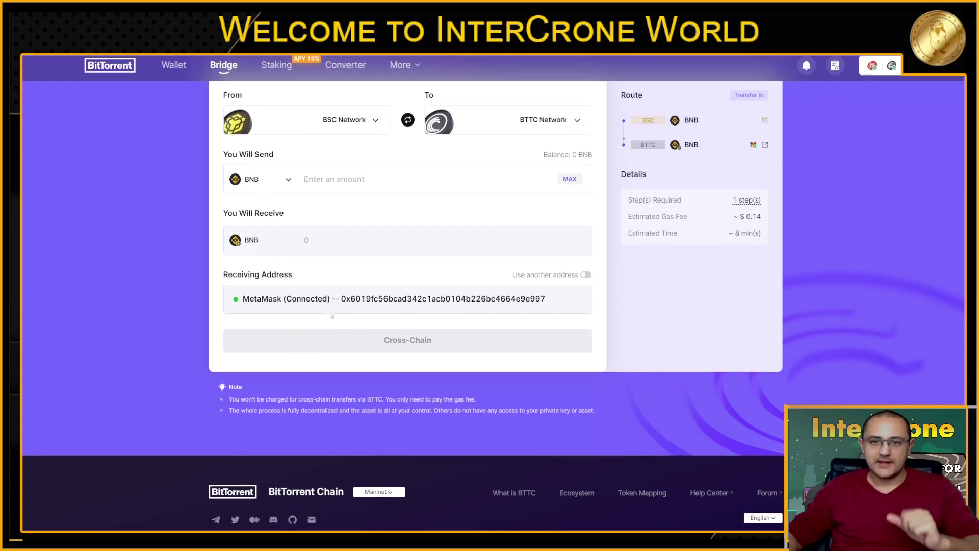
scroll(332, 314, "up", 2)
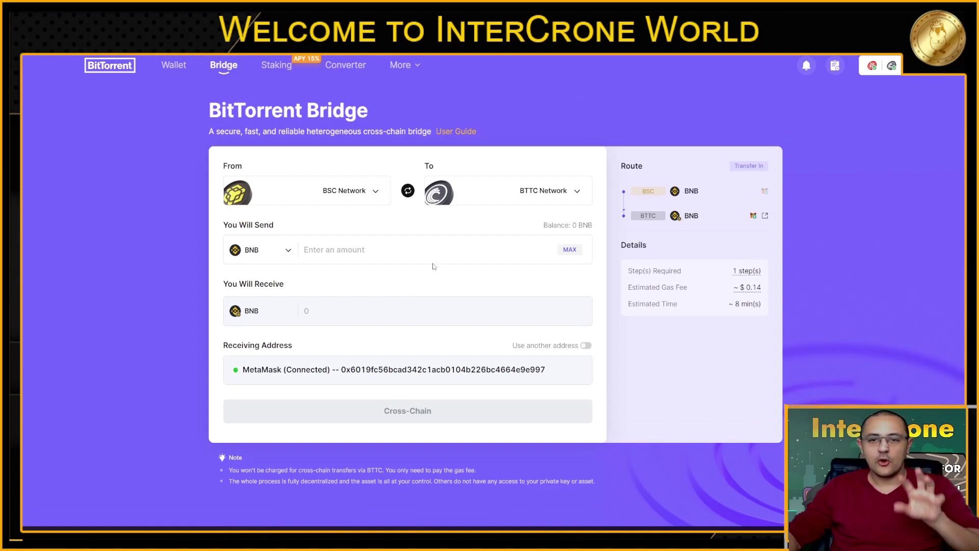
- Check the bridge's destination networks, then open the BTTCSCAN explorer and request adding the BTTC network to the wallet
left_click(551, 194)
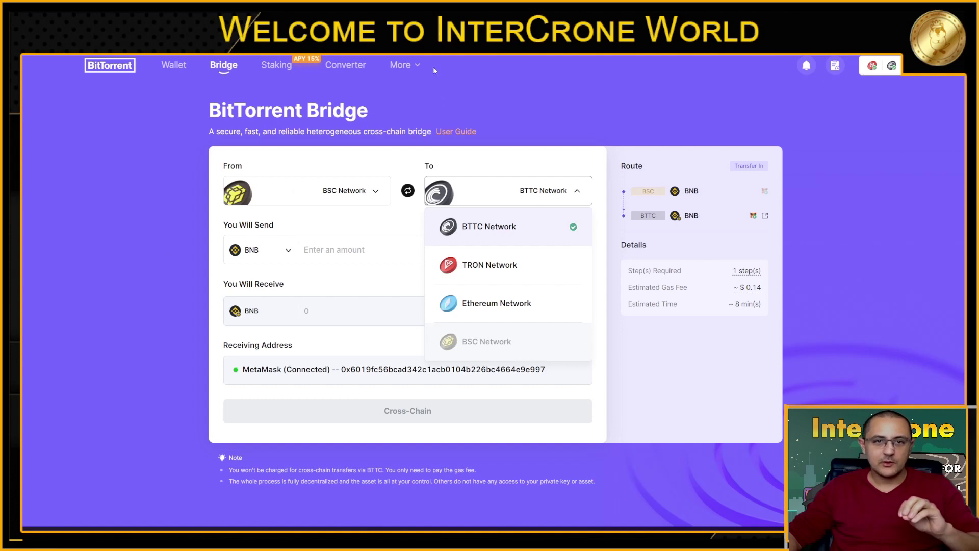
left_click(400, 65)
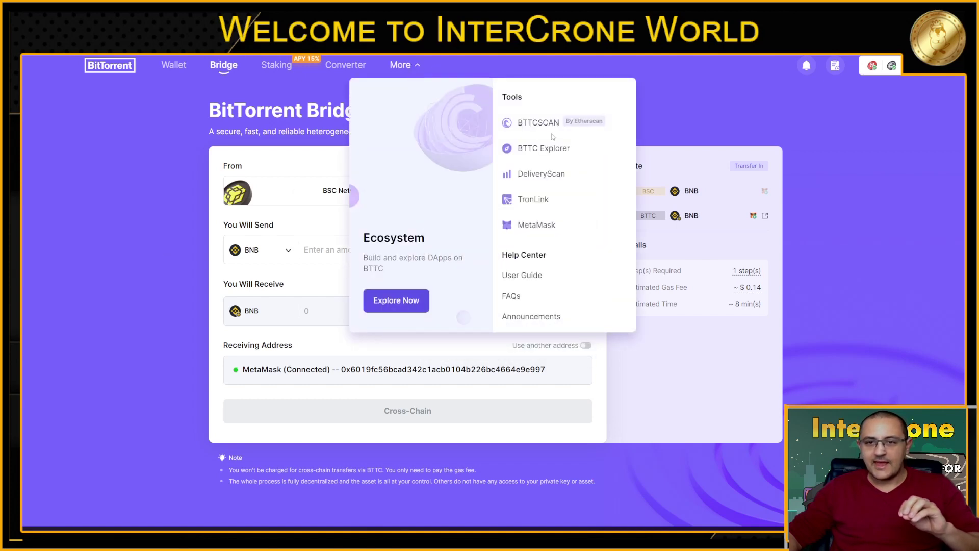
left_click(536, 126)
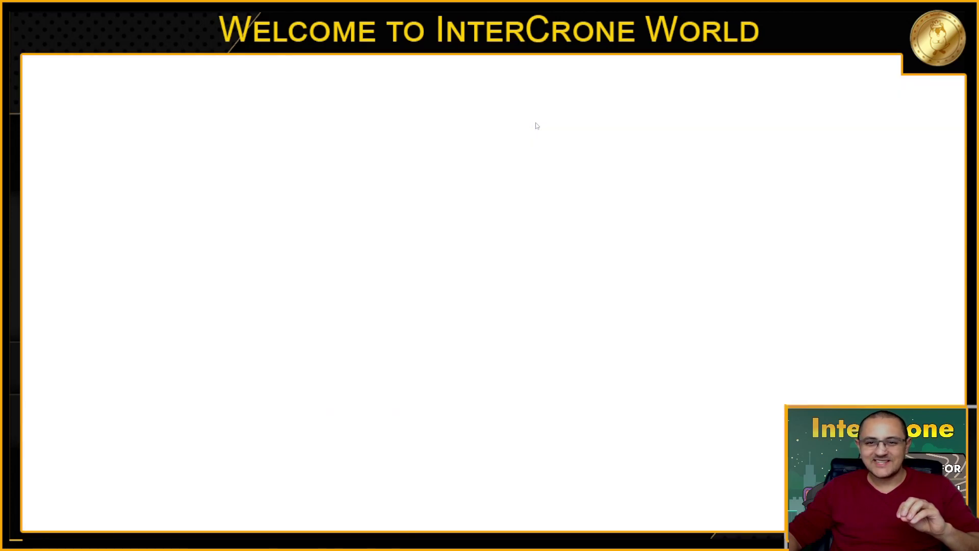
scroll(282, 339, "down", 5)
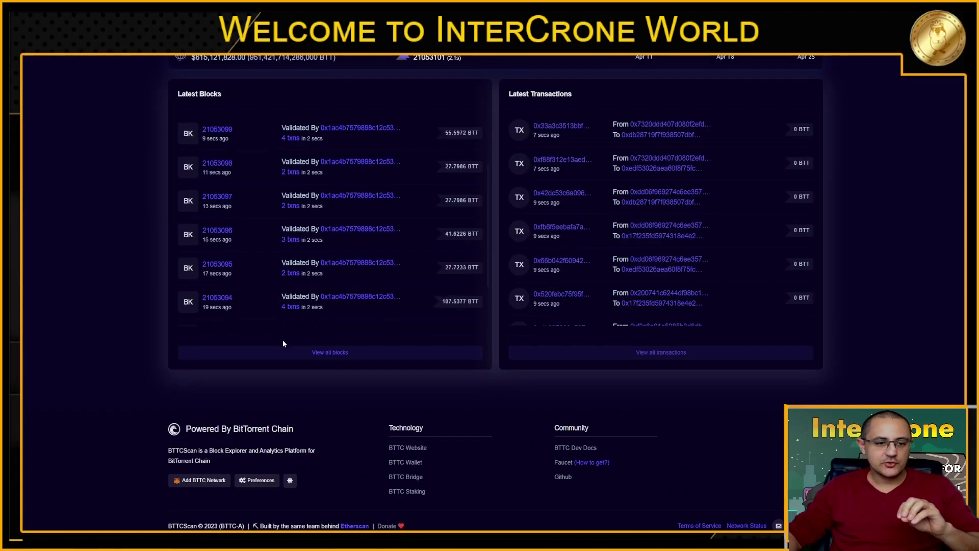
left_click(189, 485)
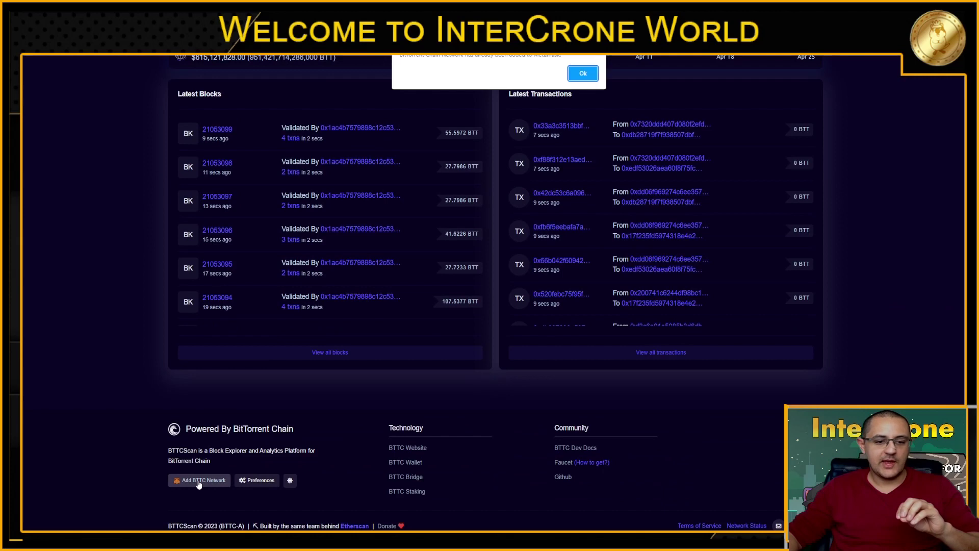
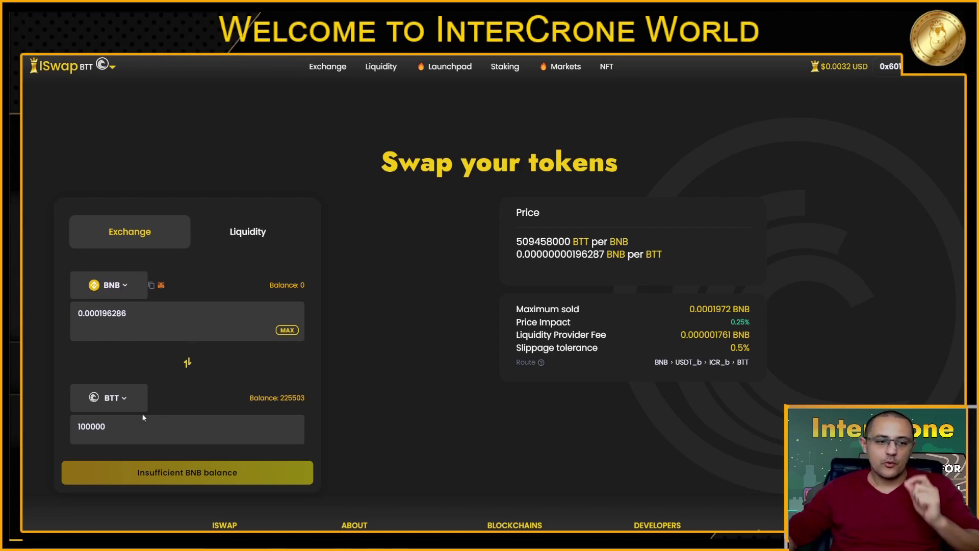
- Switch ISwap from the BTT network to BSC and approve the wallet's change to Binance Smart Chain Mainnet
left_click_drag(91, 426, 129, 431)
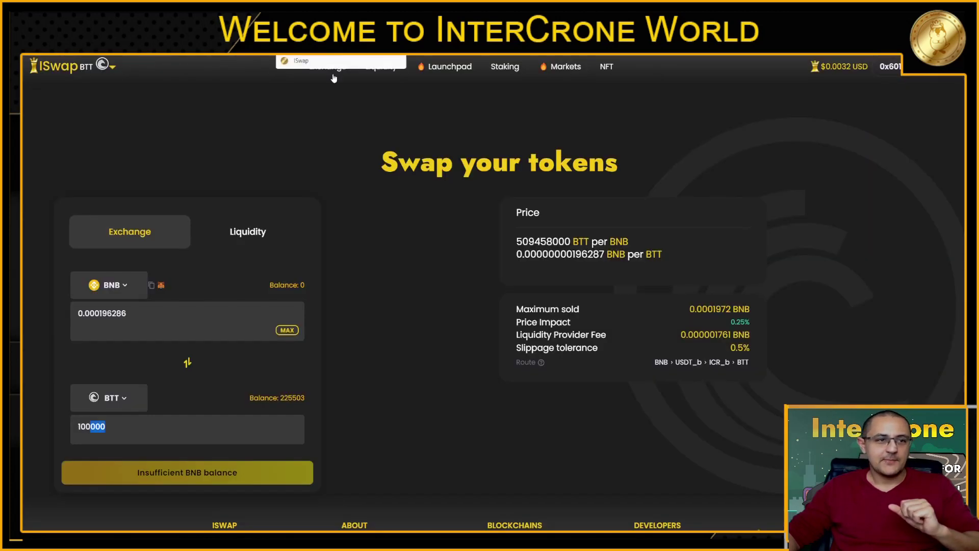
left_click(112, 70)
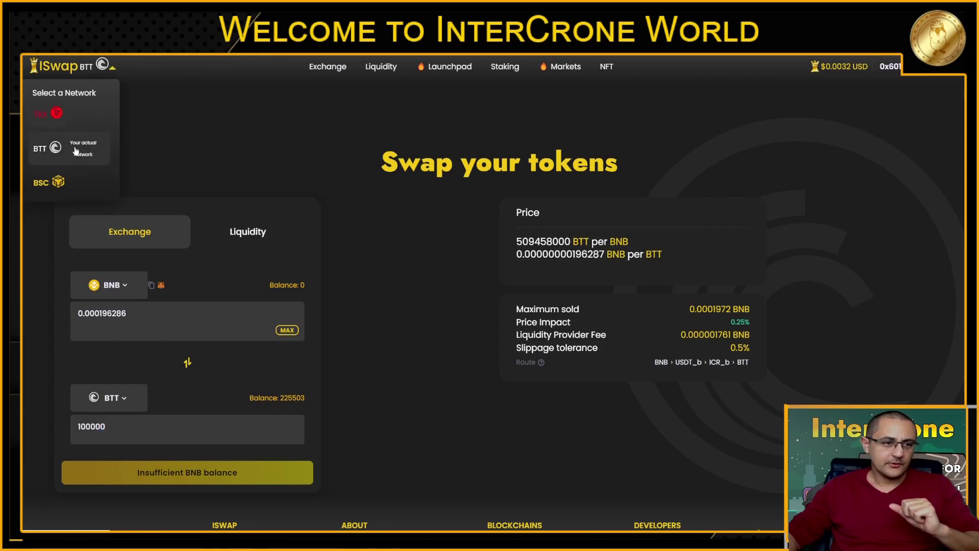
left_click(56, 179)
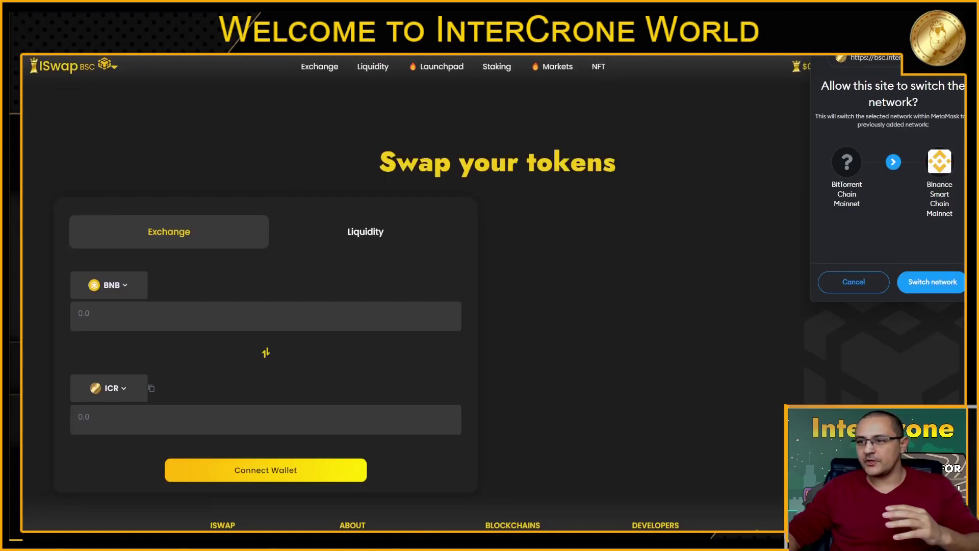
left_click(945, 281)
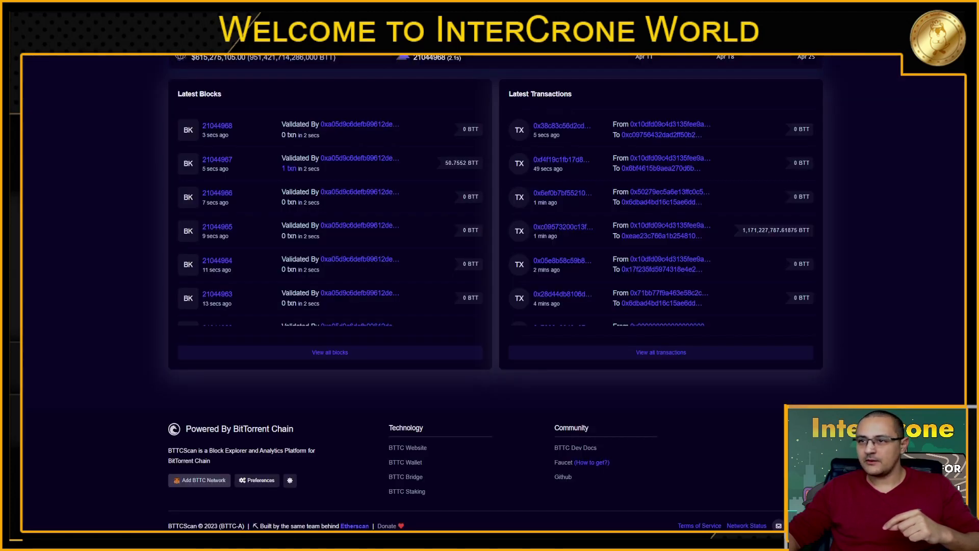
- Open the MetaMask wallet, look through its list of available networks, and close it without changing the network
left_click(842, 316)
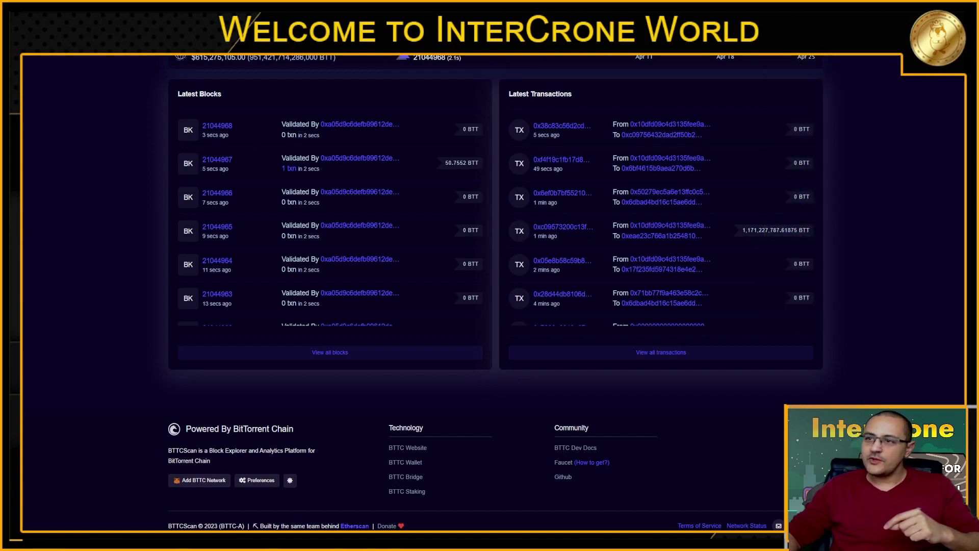
left_click(898, 36)
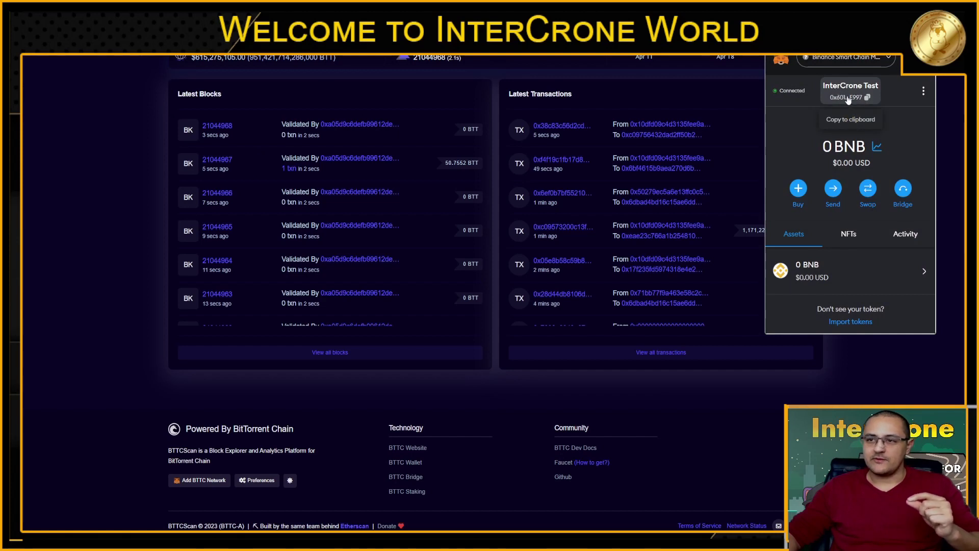
left_click(875, 59)
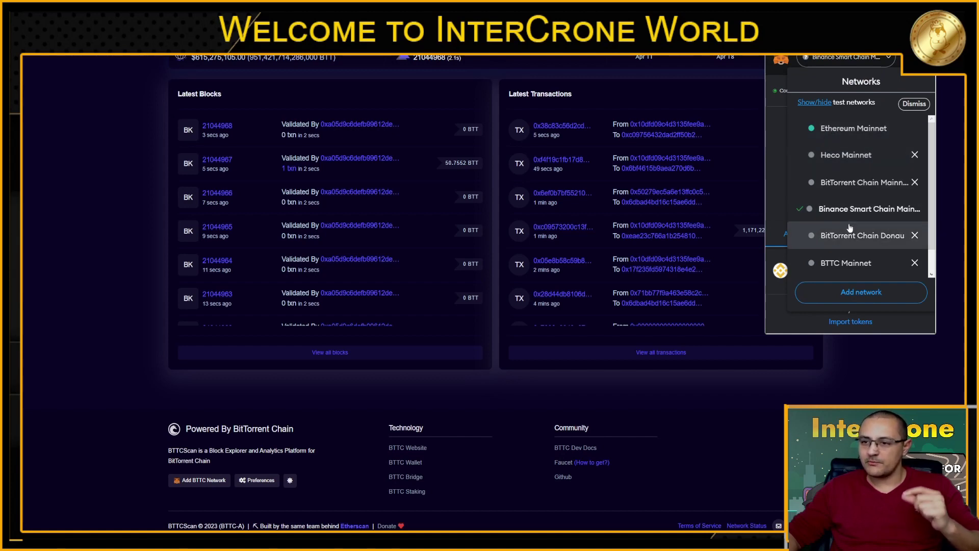
scroll(846, 232, "down", 1)
scroll(856, 204, "up", 1)
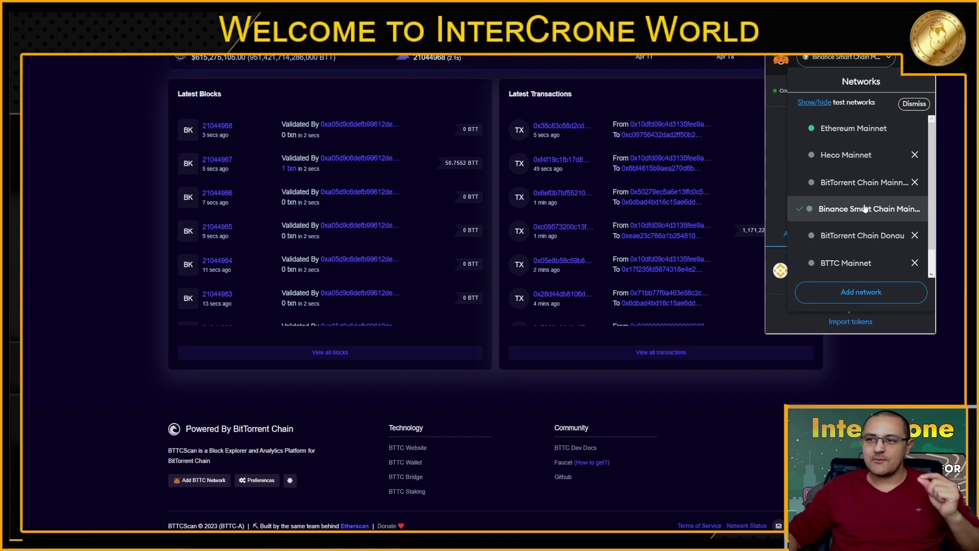
left_click(843, 357)
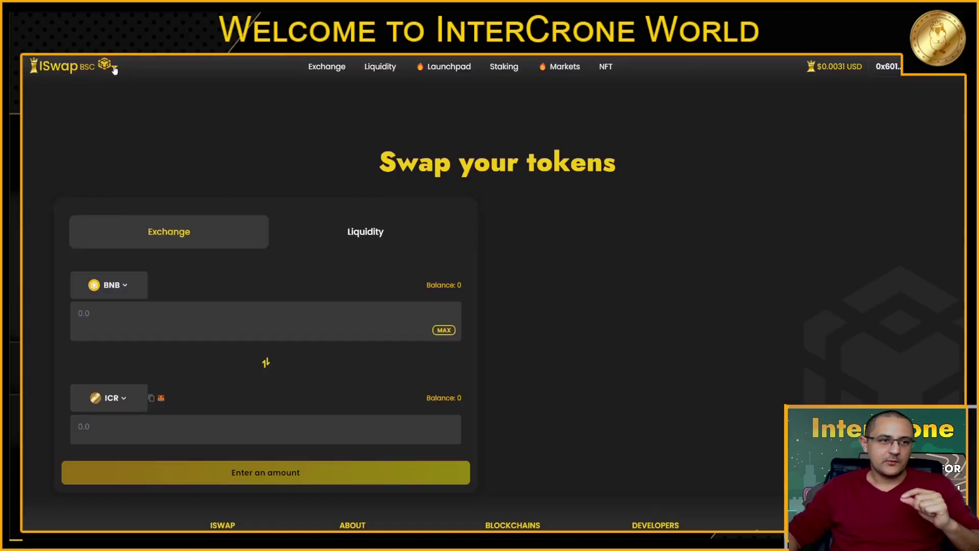
- Switch ISwap from BSC to the BTT network and approve the wallet's change to BitTorrent Chain Mainnet
left_click(113, 67)
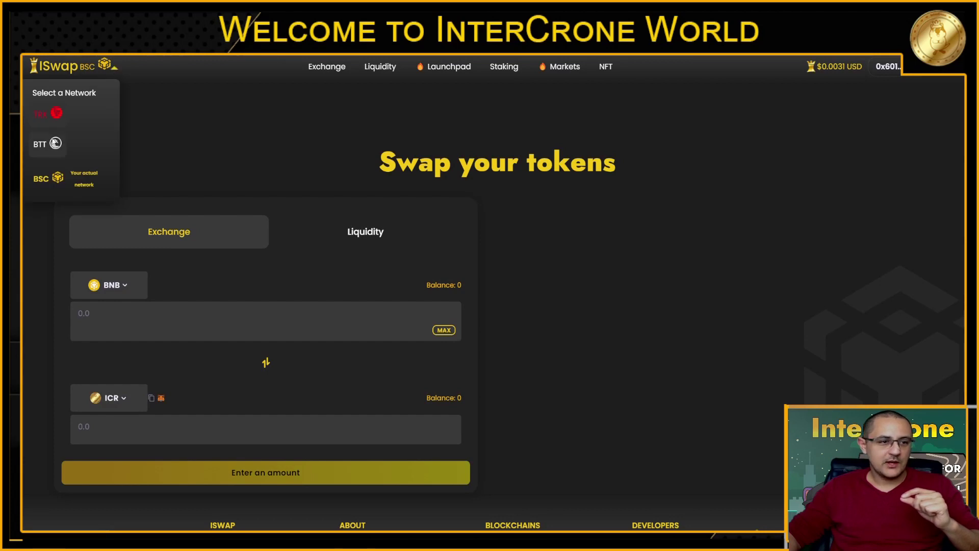
left_click(40, 144)
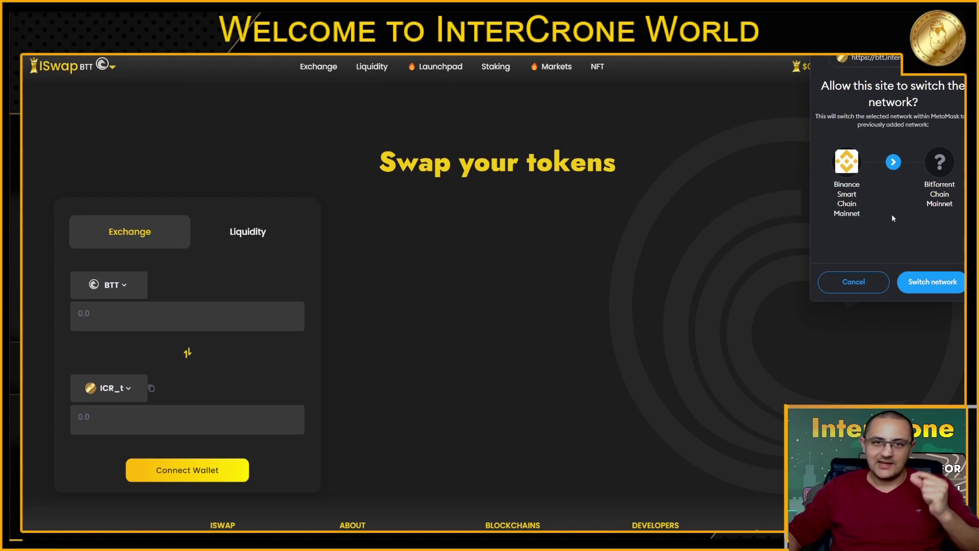
left_click(937, 284)
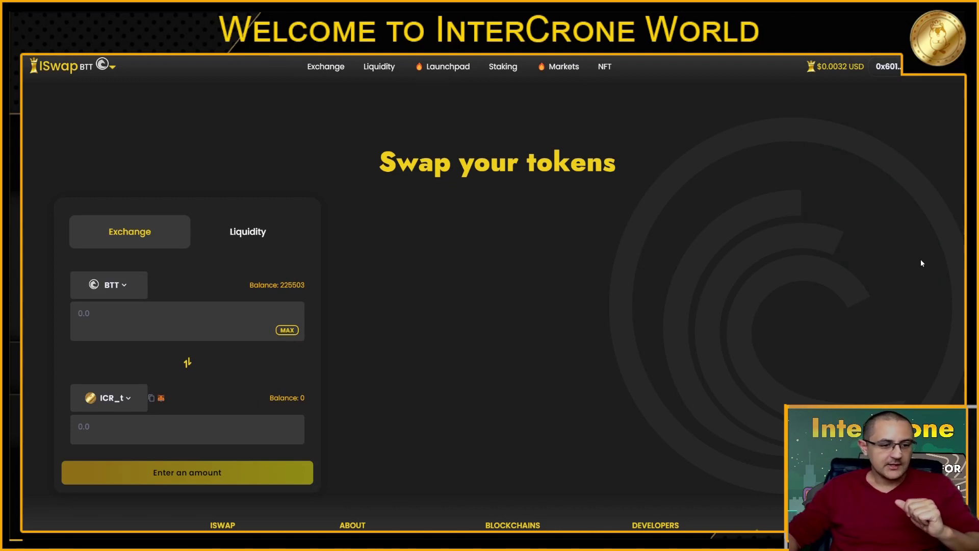
- View the Launchpad, then return to the Exchange and set up a swap of 1 BNB for PMAN
left_click(447, 68)
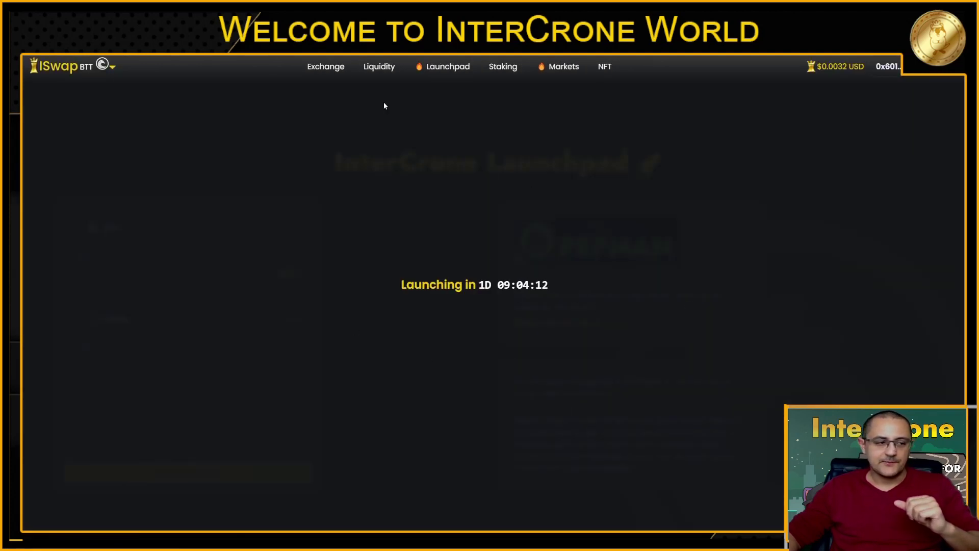
left_click(324, 67)
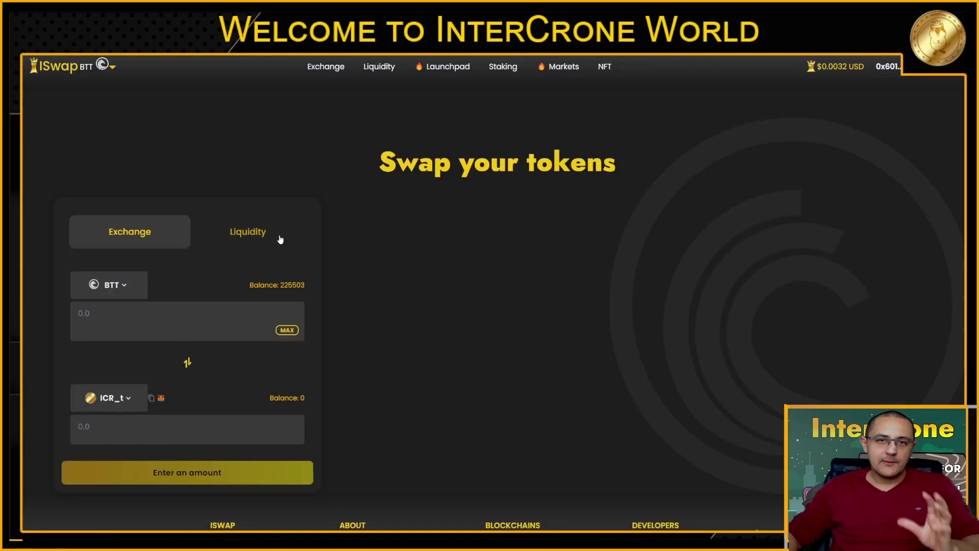
left_click(121, 403)
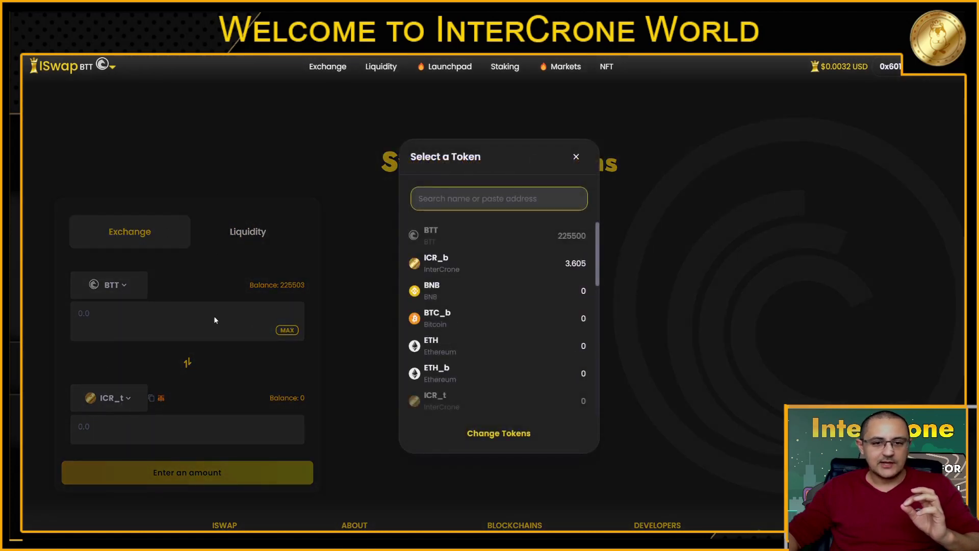
scroll(520, 329, "down", 3)
left_click(446, 288)
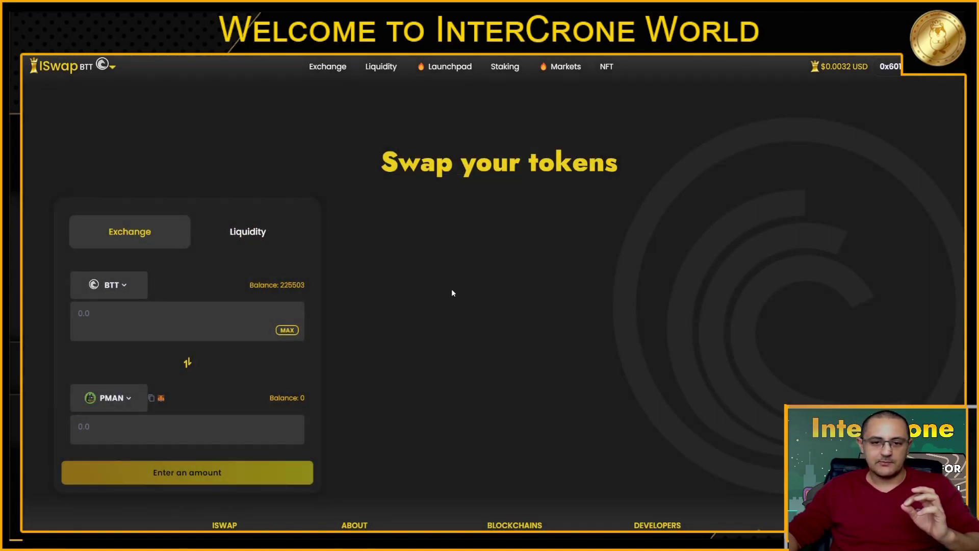
left_click(116, 290)
left_click(470, 298)
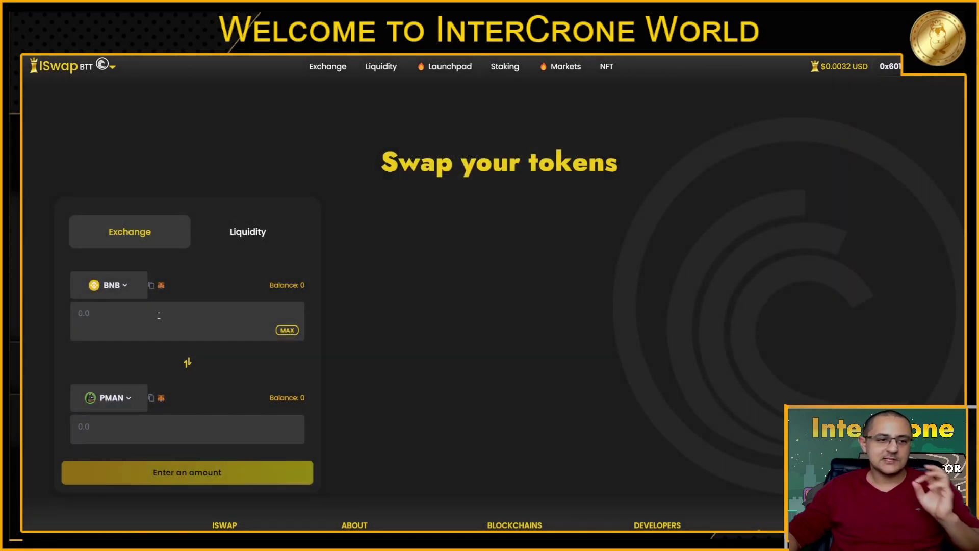
type("1")
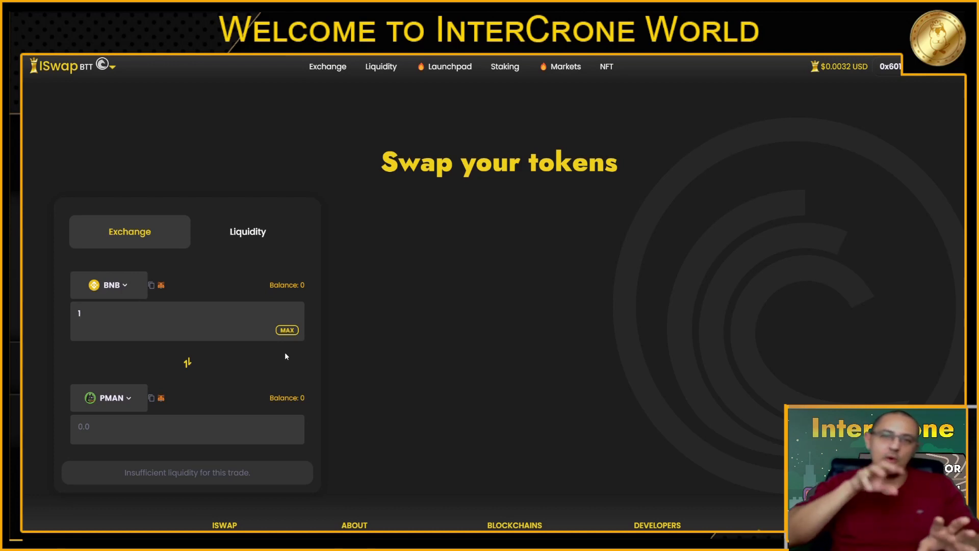
- Look over the Top Pools on the Markets page, then return to the Exchange and browse the tokens available to pay with
left_click(565, 70)
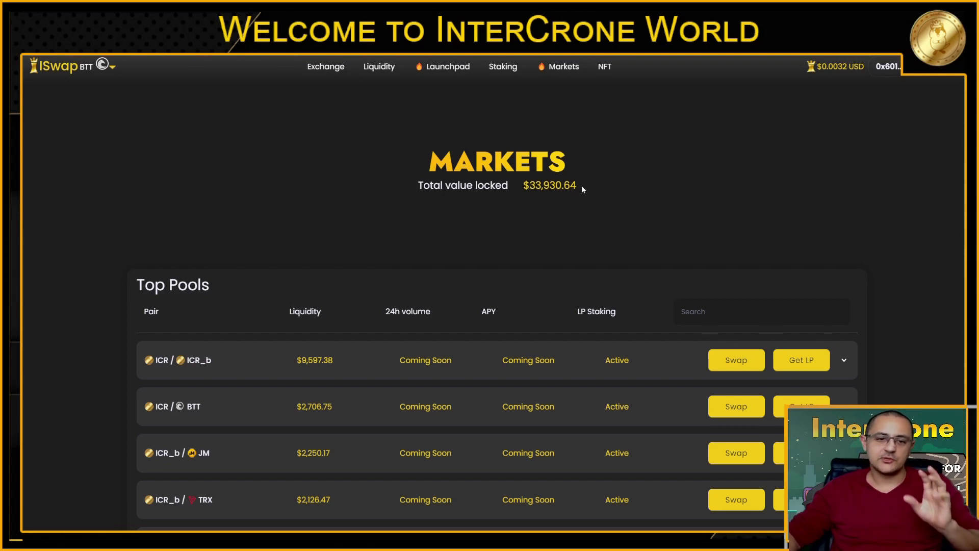
scroll(582, 189, "down", 5)
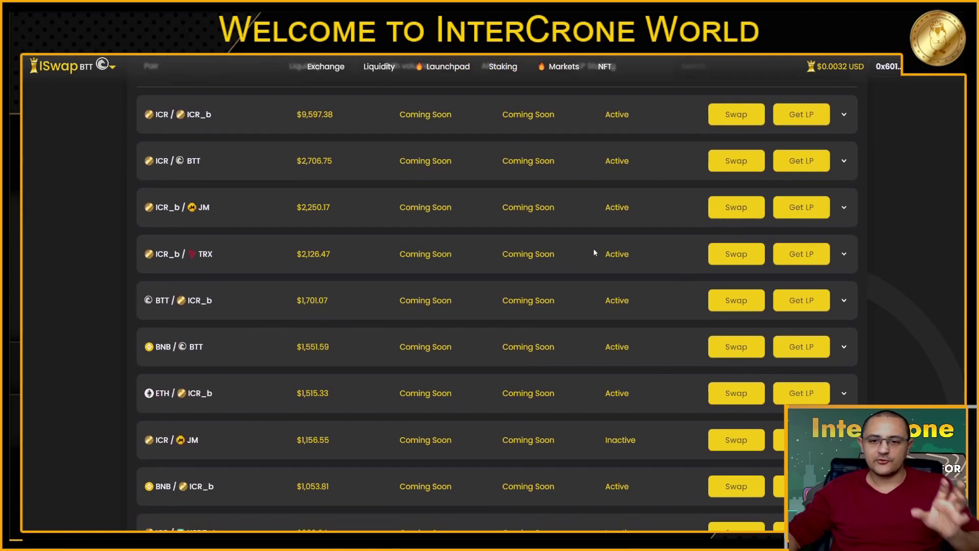
scroll(582, 249, "up", 5)
left_click(327, 67)
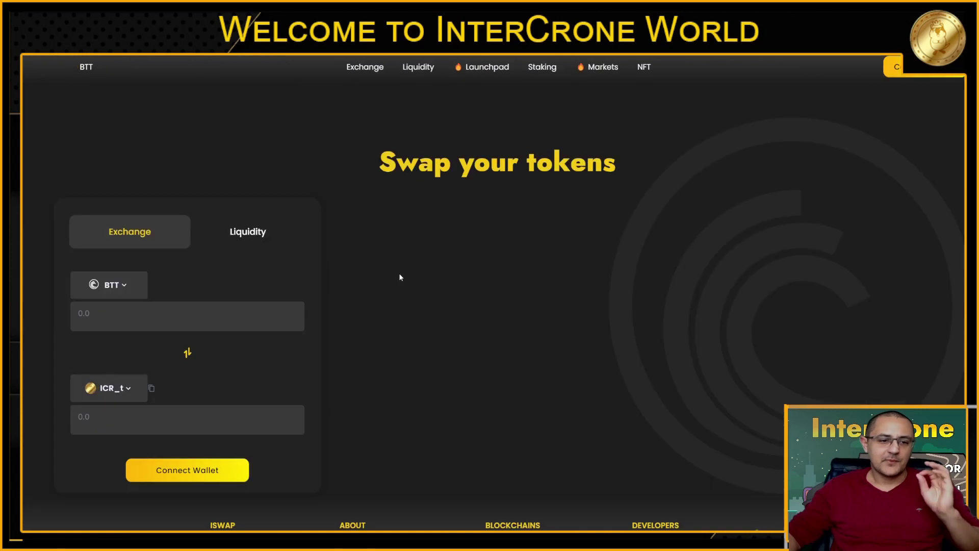
left_click(116, 287)
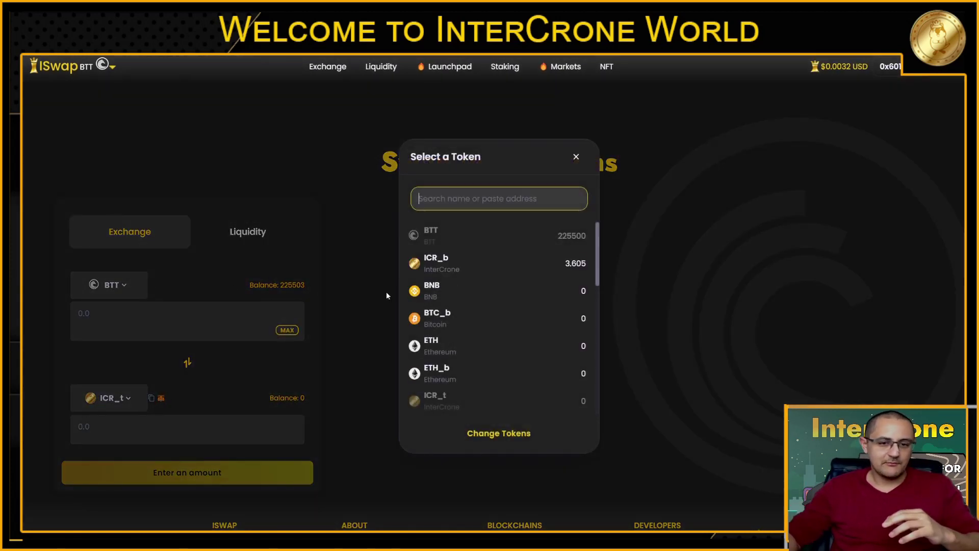
scroll(495, 319, "down", 10)
scroll(491, 333, "up", 10)
- Return to the BitTorrent Bridge, set the source network to TRON Network for sending BTT and enable using another receiving address
left_click(227, 135)
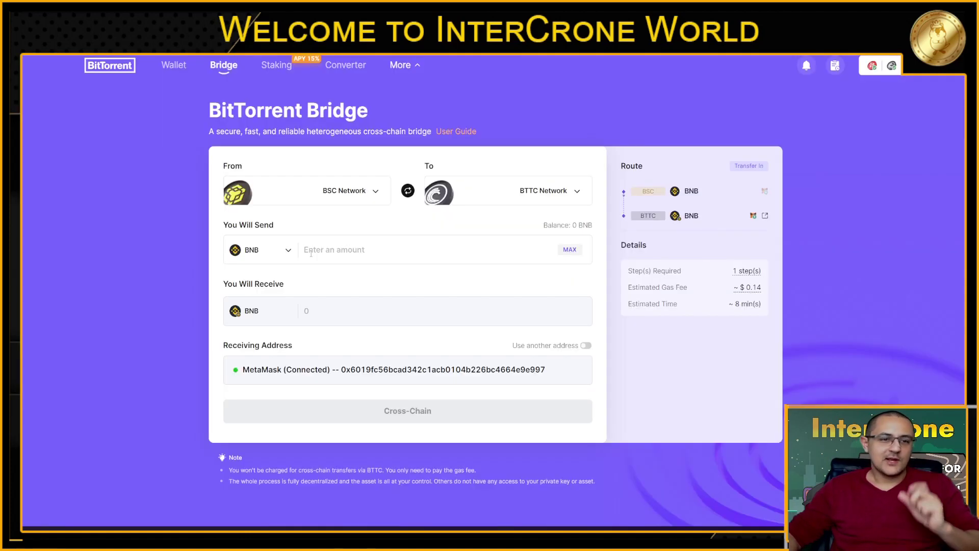
left_click(349, 192)
left_click(294, 264)
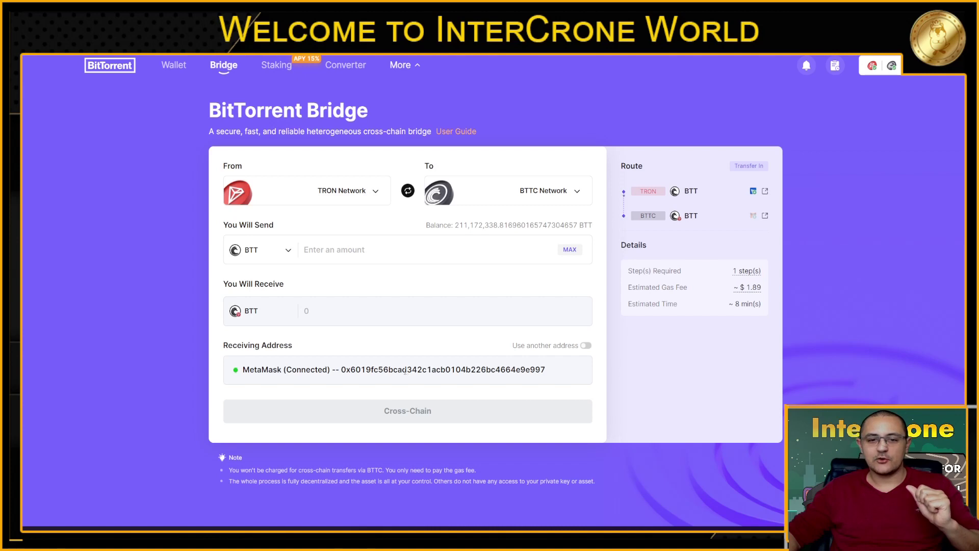
left_click(586, 347)
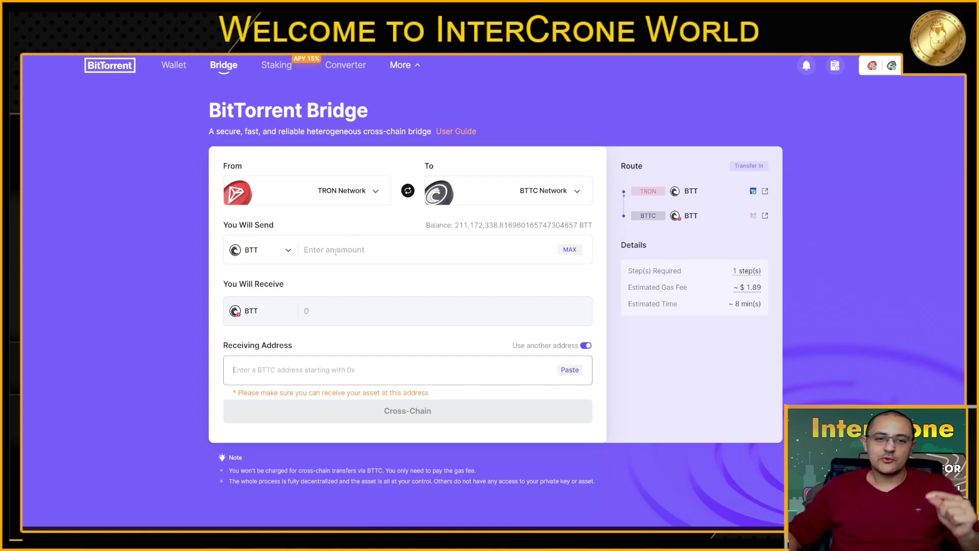
left_click(570, 250)
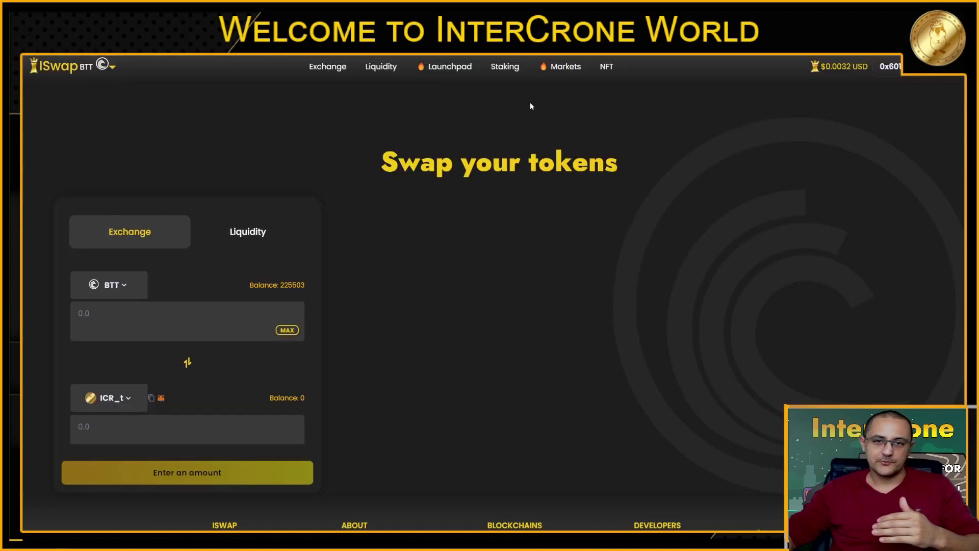
- Open the LP Staking page in ISwap and look through the active staking pools
left_click(505, 68)
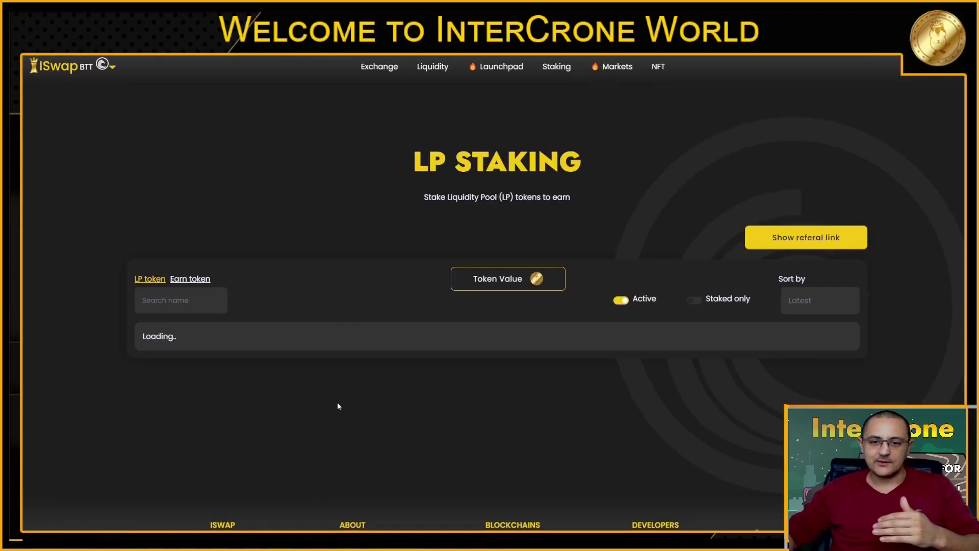
scroll(138, 365, "down", 2)
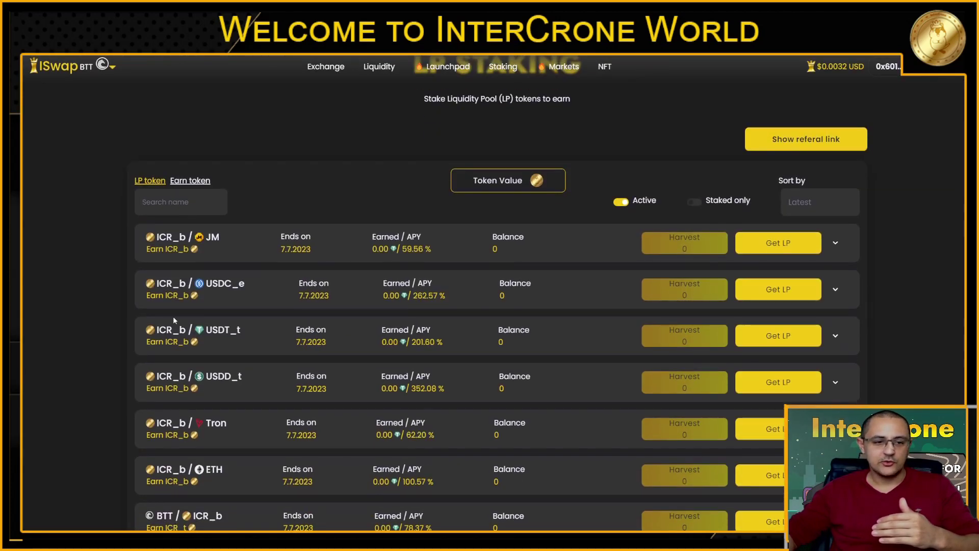
scroll(132, 422, "down", 1)
scroll(429, 408, "down", 1)
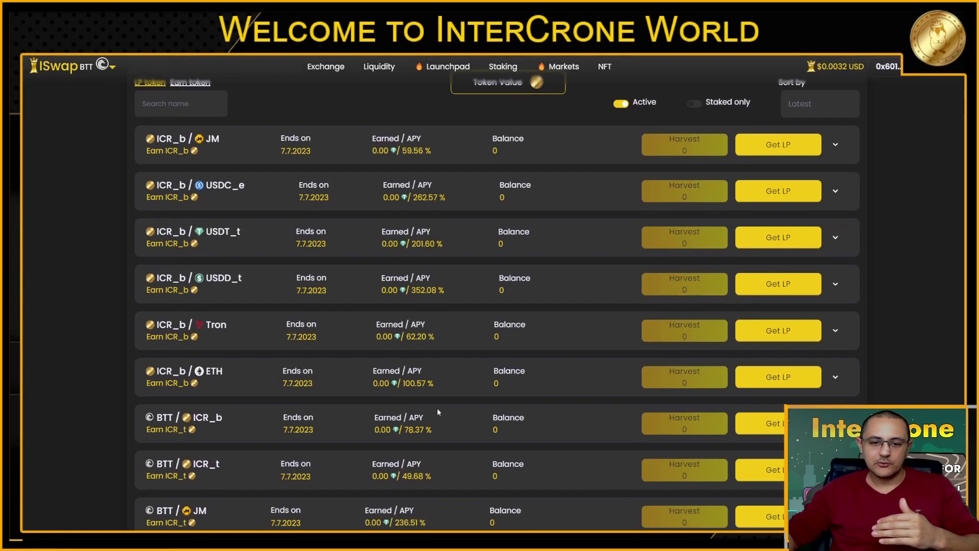
scroll(436, 408, "up", 3)
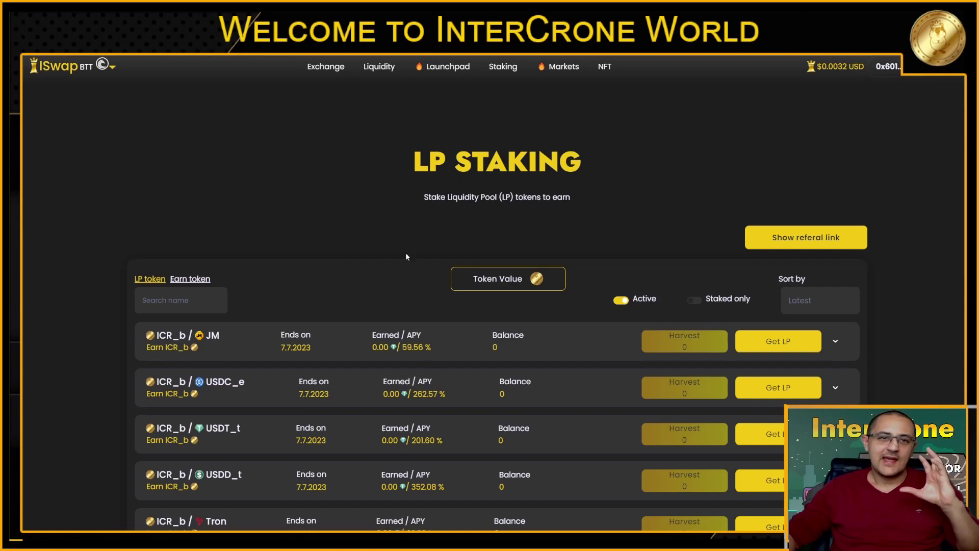
- Switch to the PepMan website and review its launch information, token details and FAQ on transferring assets to BTTC
key("ctrl+Tab")
scroll(846, 363, "up", 10)
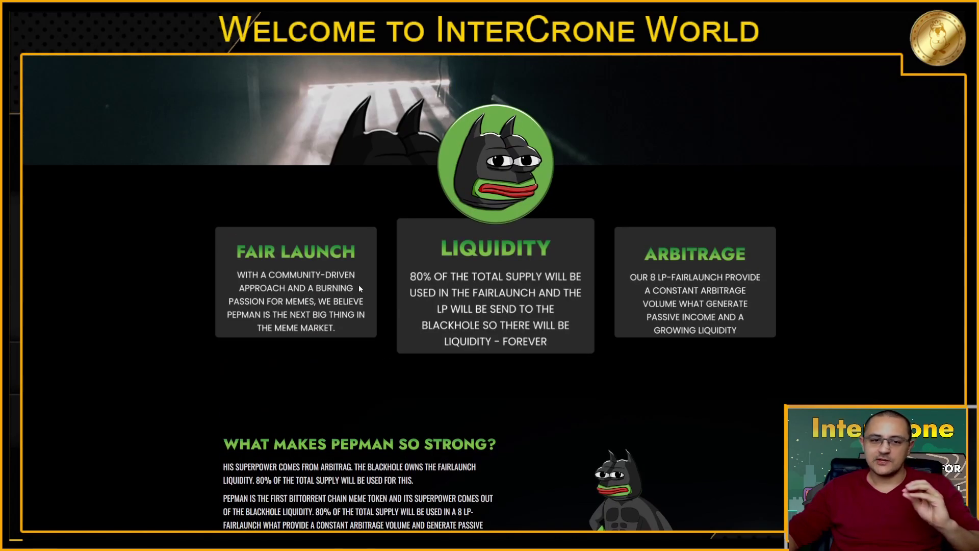
scroll(396, 344, "down", 8)
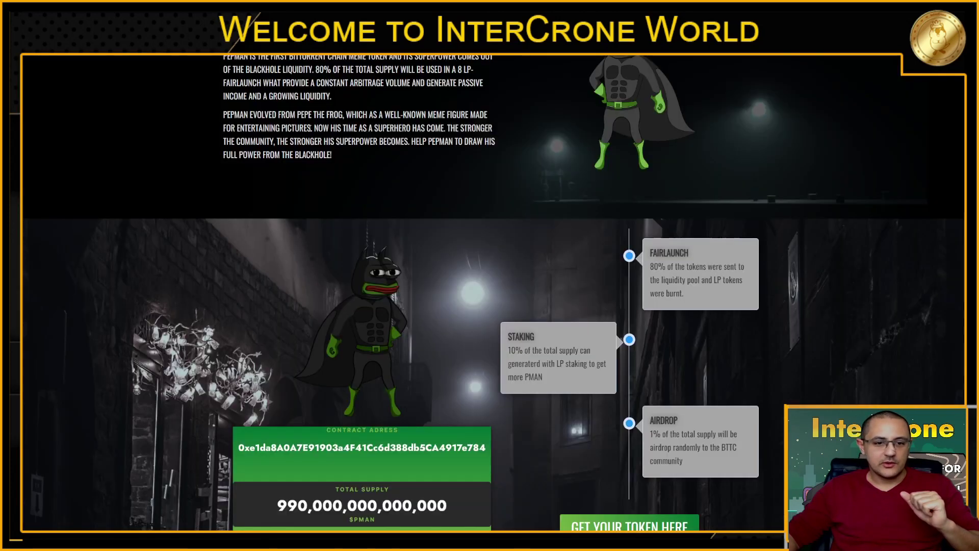
scroll(355, 399, "down", 10)
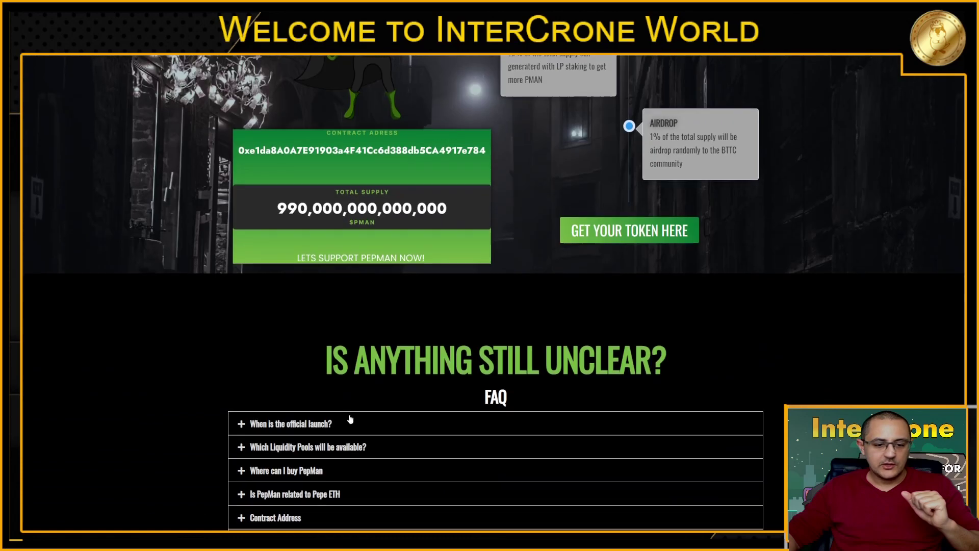
scroll(347, 397, "up", 3)
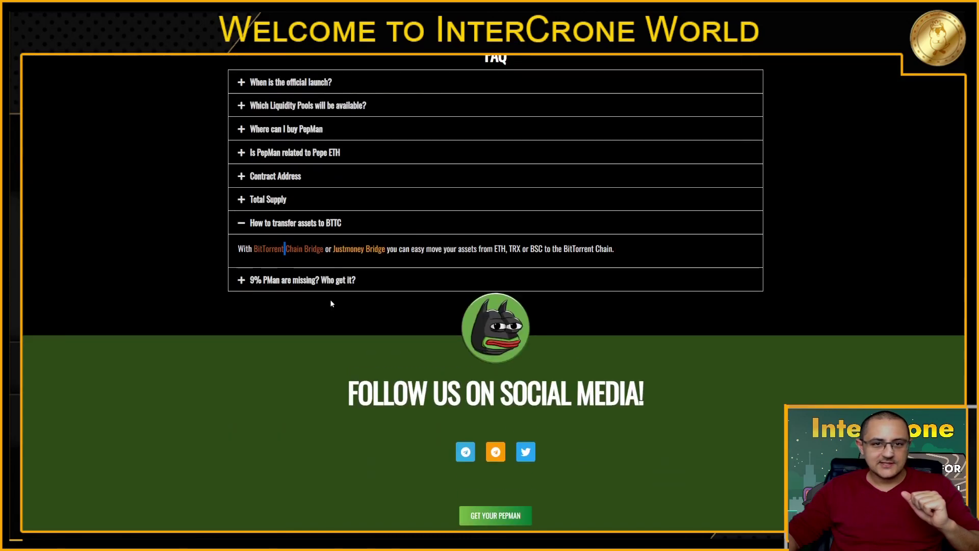
- Open the Justmoney Bridge from the FAQ, set BTTC as the destination with TRON as the source, and list the transferable tokens
left_click(365, 250)
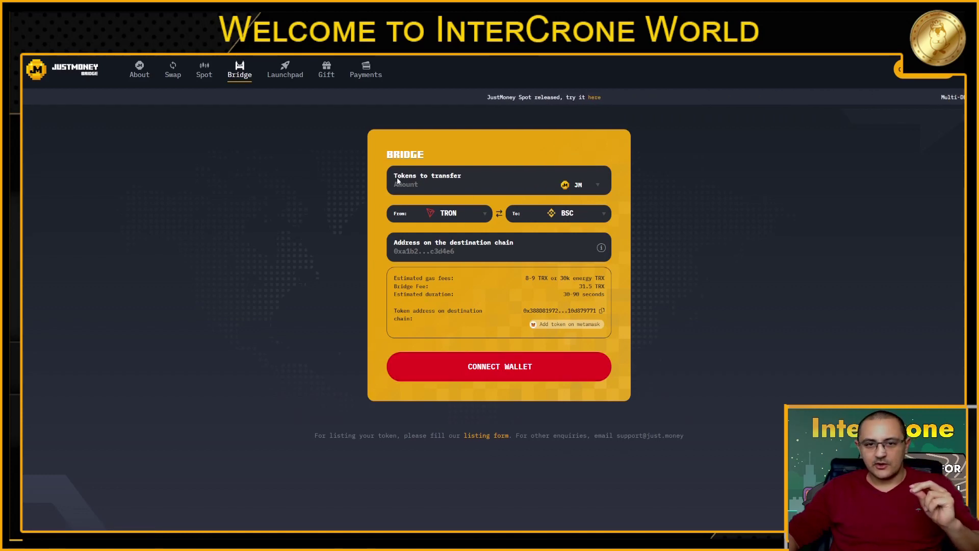
left_click(455, 216)
left_click(451, 214)
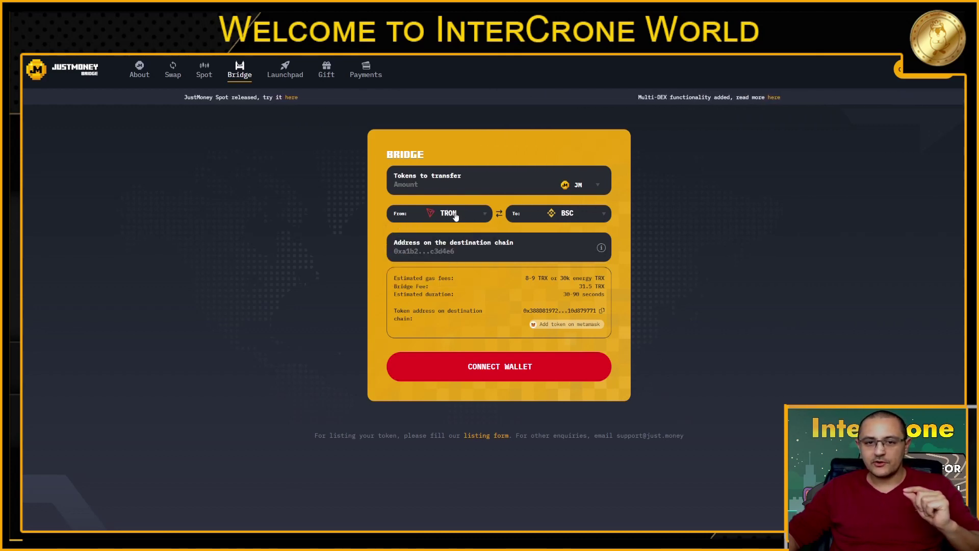
left_click(567, 214)
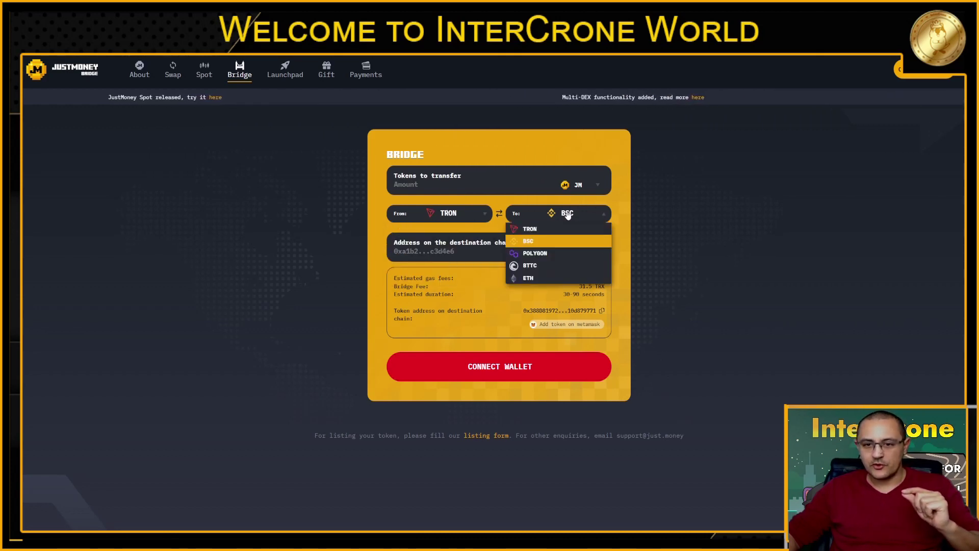
left_click(540, 264)
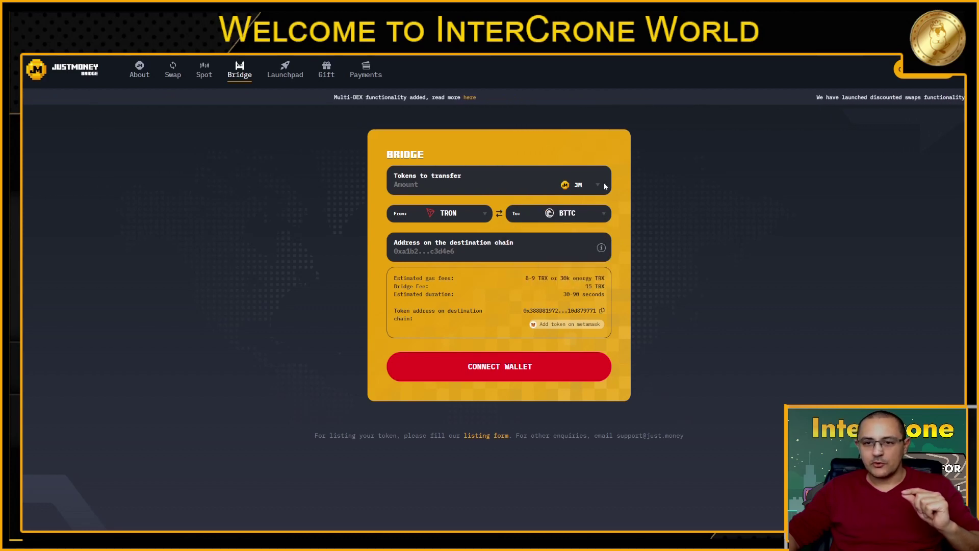
left_click(585, 186)
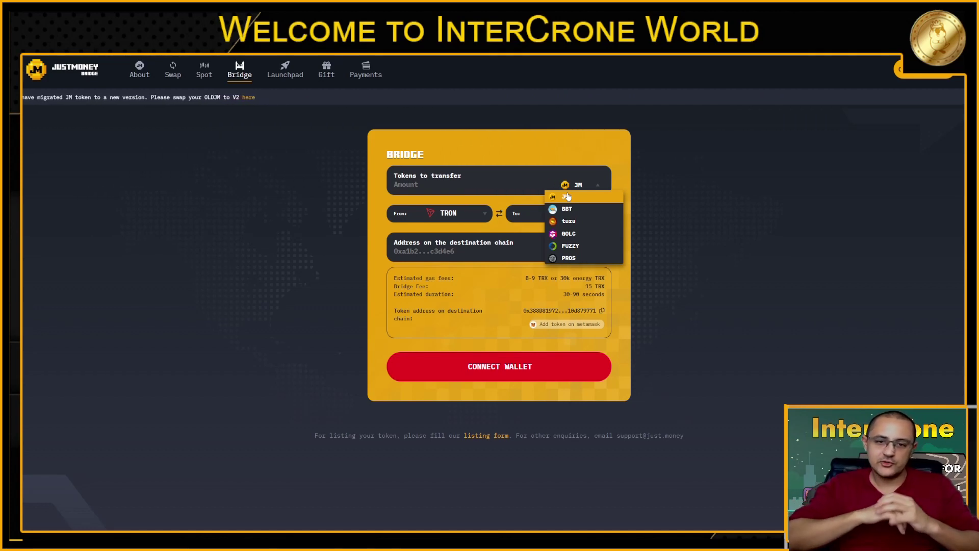
- Set the bridge's source network to BSC, reload the page and check which tokens can be transferred to BTTC
left_click(449, 213)
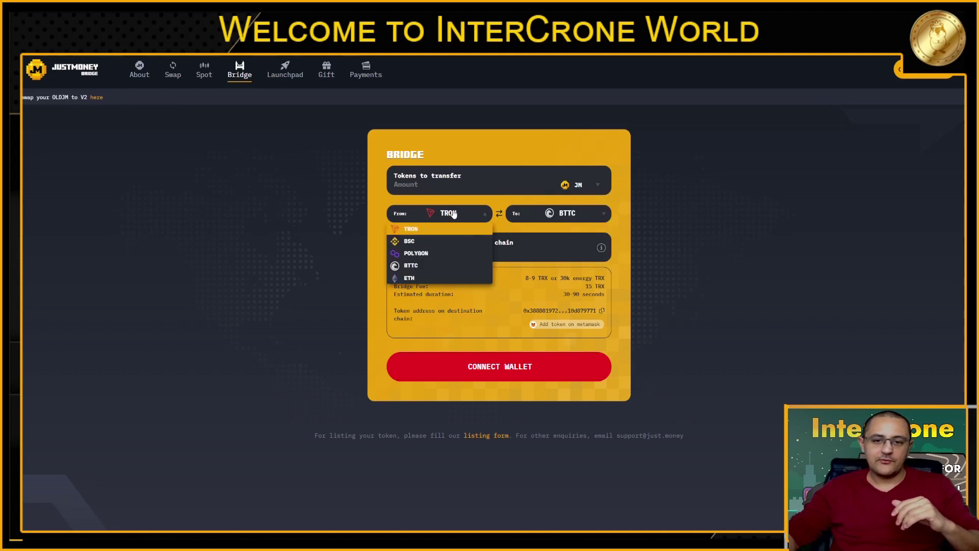
left_click(421, 243)
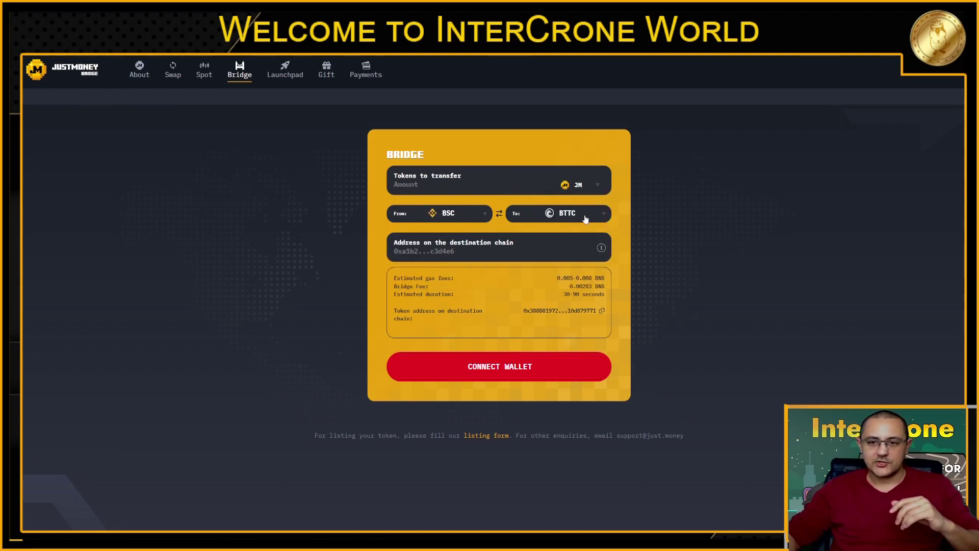
left_click(585, 189)
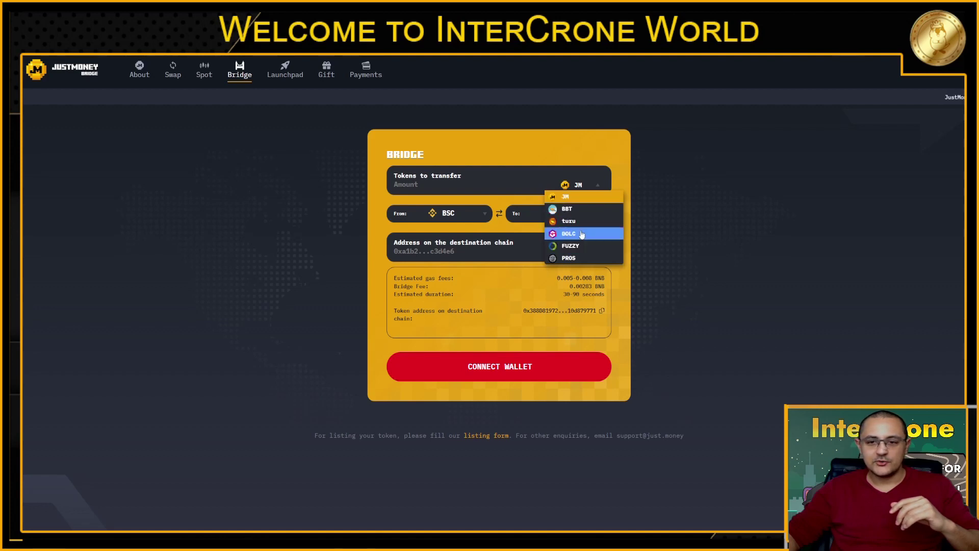
key("Down")
key("F5")
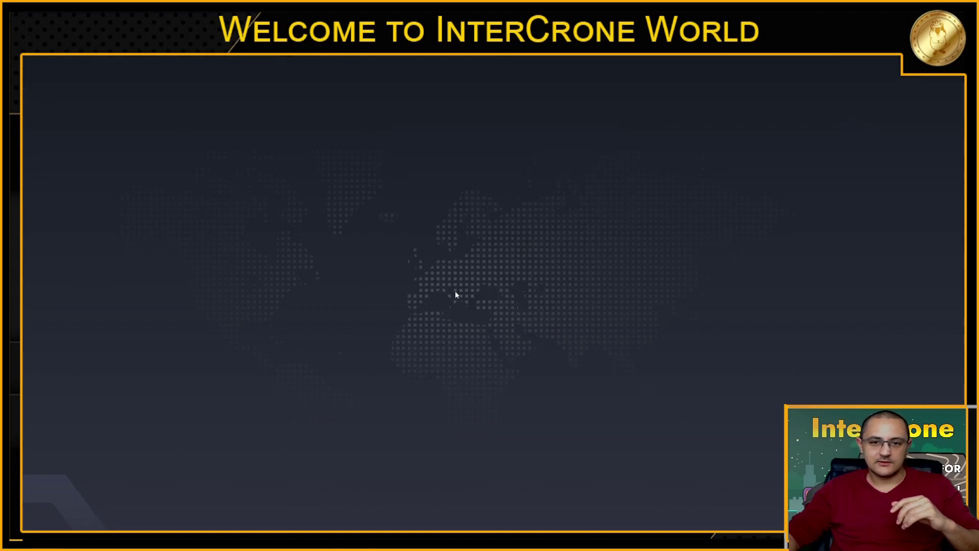
left_click(581, 185)
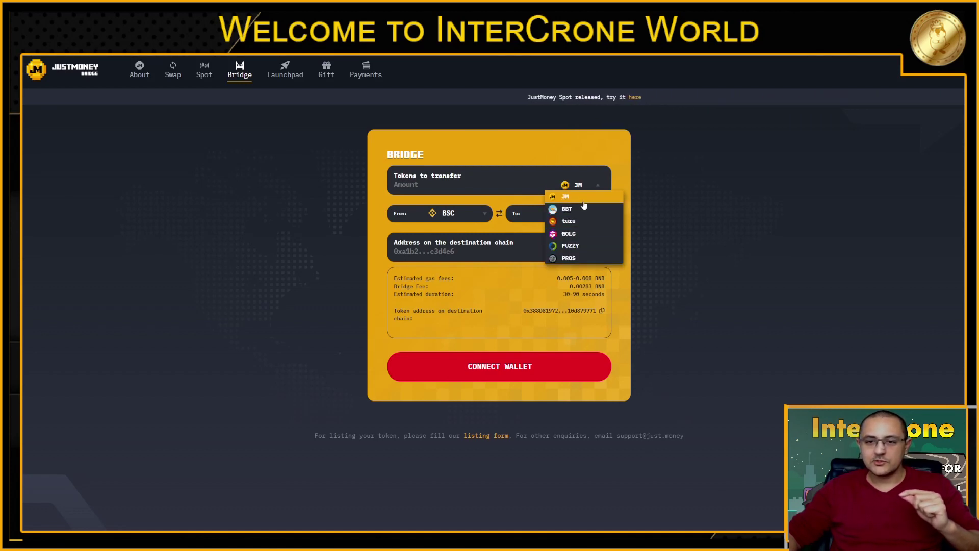
left_click(684, 217)
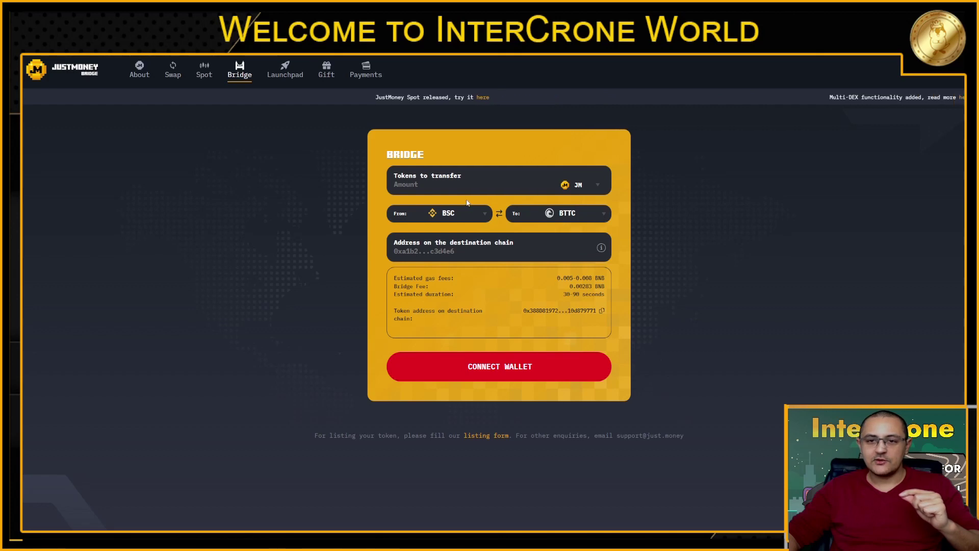
- Try FUZZY as the token to transfer, and restore JM as the token with BTTC as the destination
left_click(581, 184)
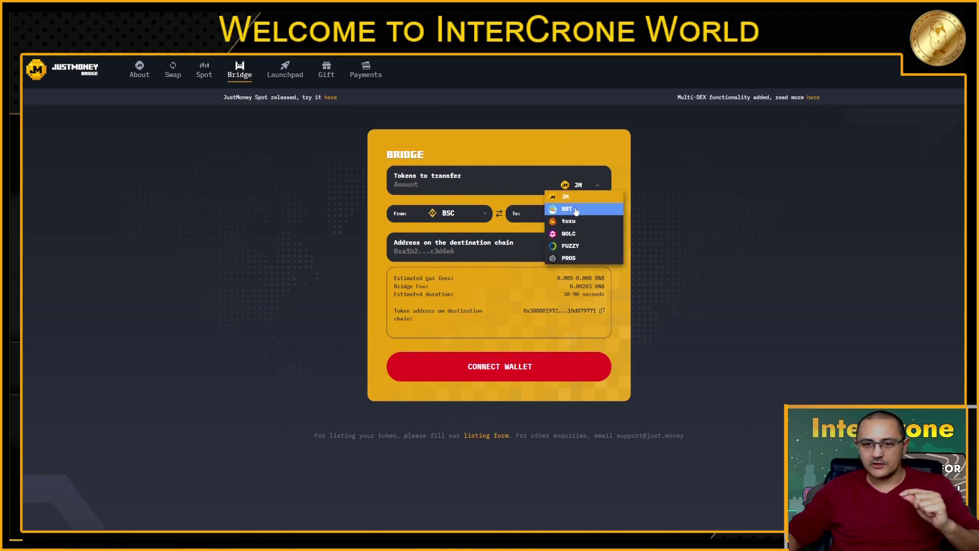
left_click(570, 245)
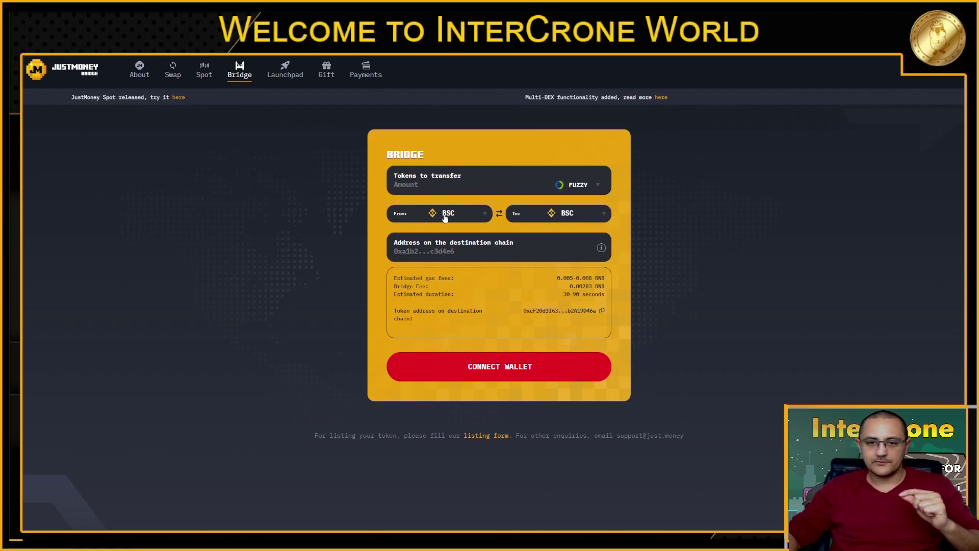
left_click(560, 213)
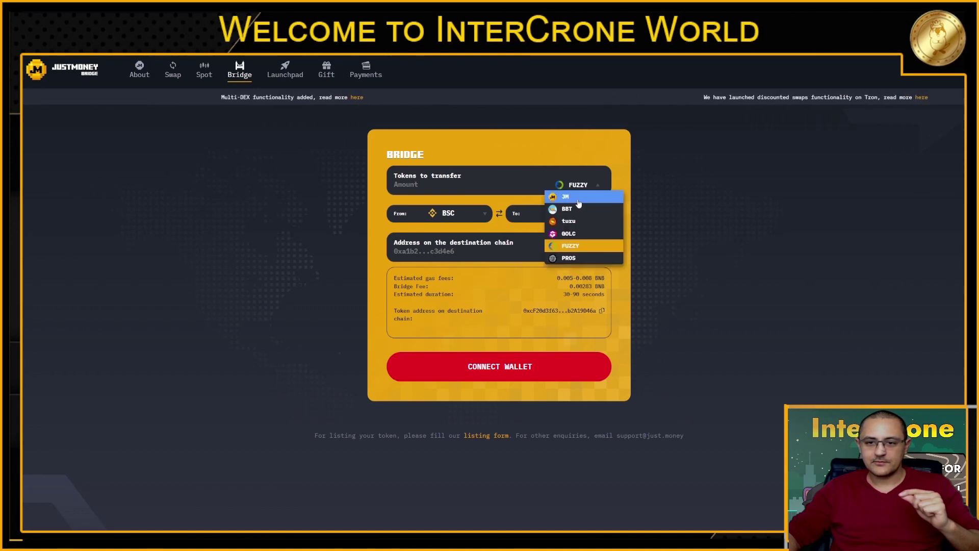
left_click(575, 214)
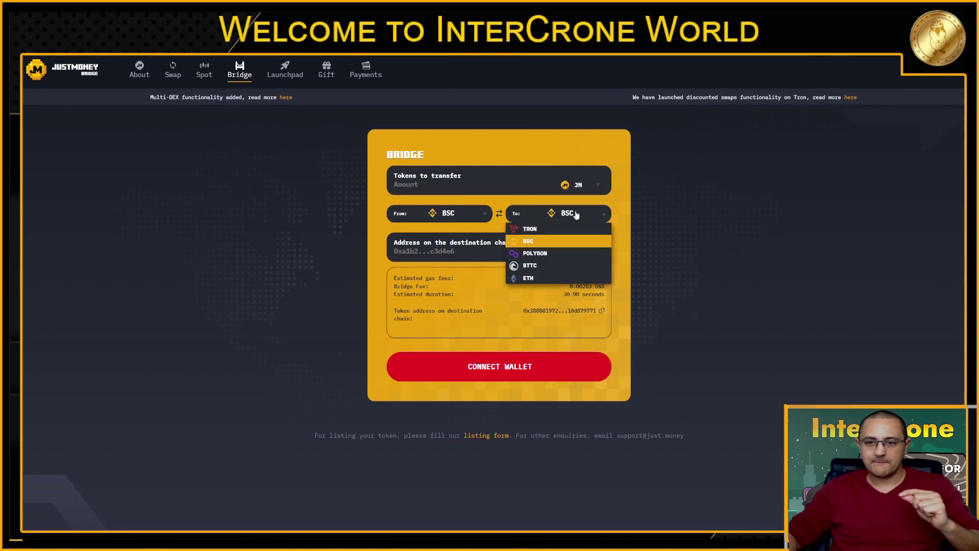
left_click(530, 265)
left_click(596, 188)
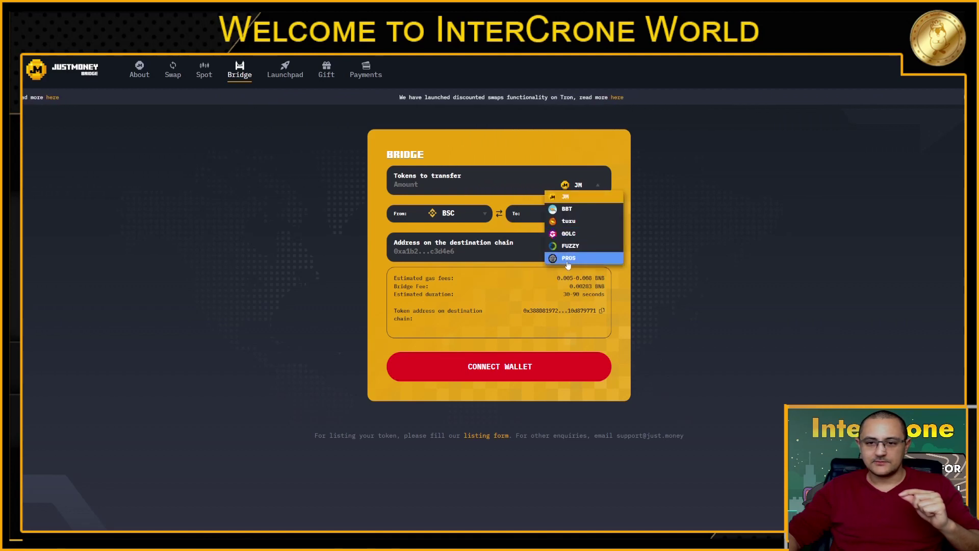
left_click(565, 197)
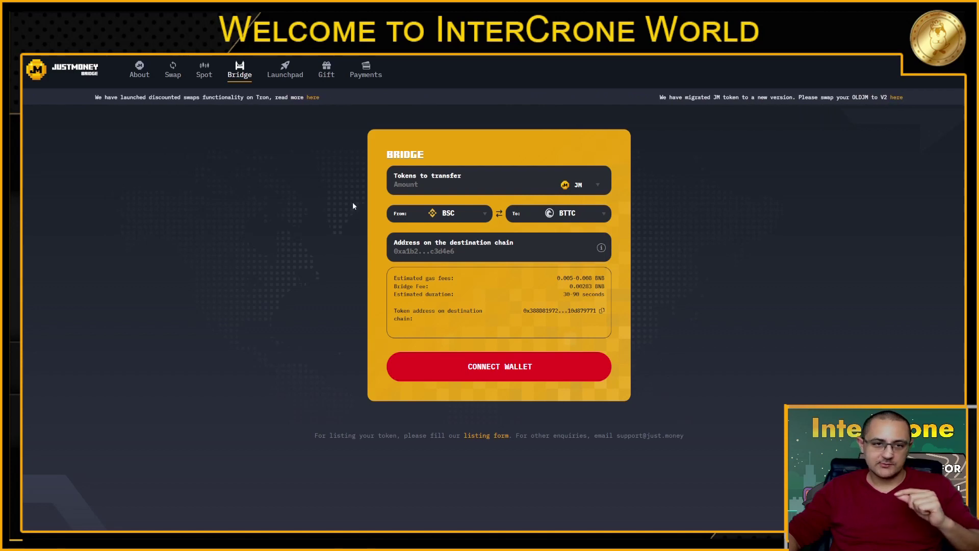
- Open the JustMoney cross-chain swap and set BTTC as the destination network with BSC as the source
left_click(175, 74)
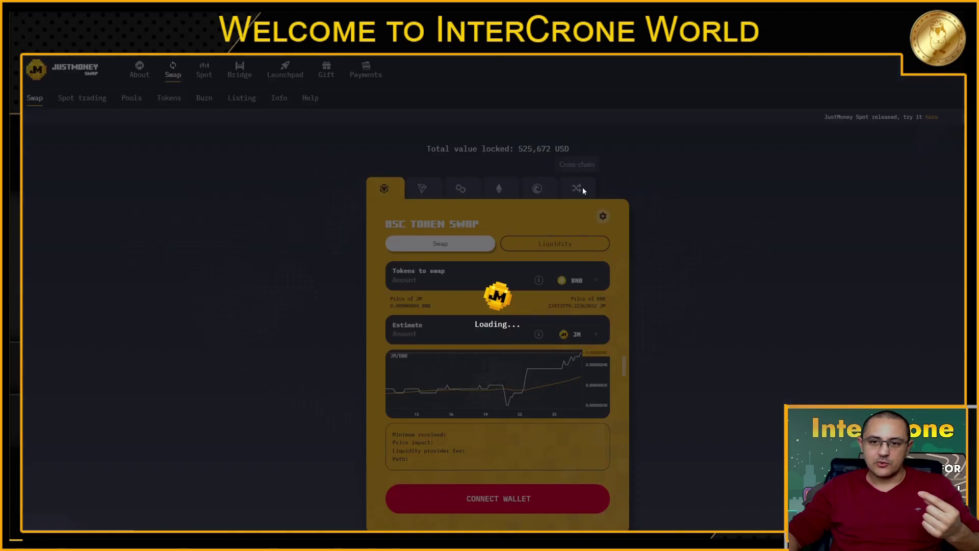
left_click(582, 190)
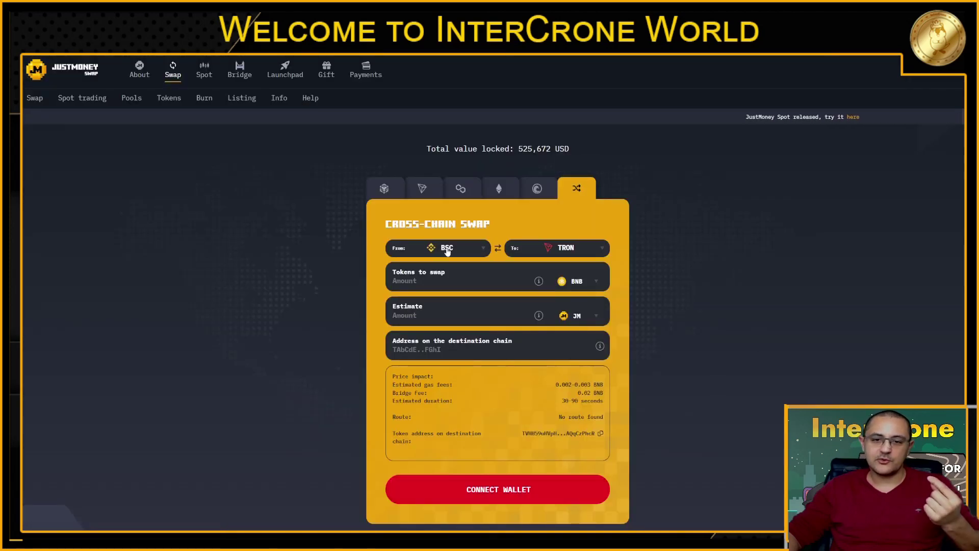
left_click(563, 248)
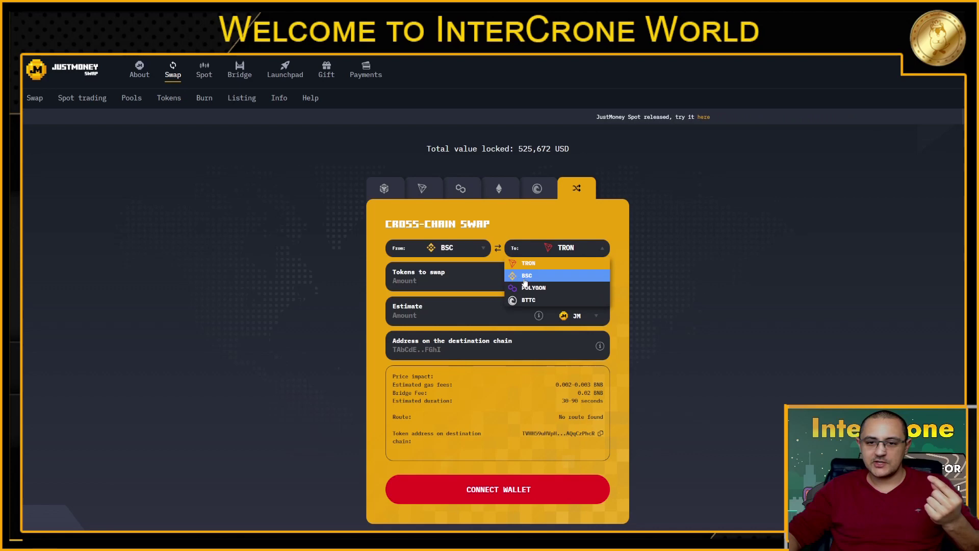
left_click(525, 300)
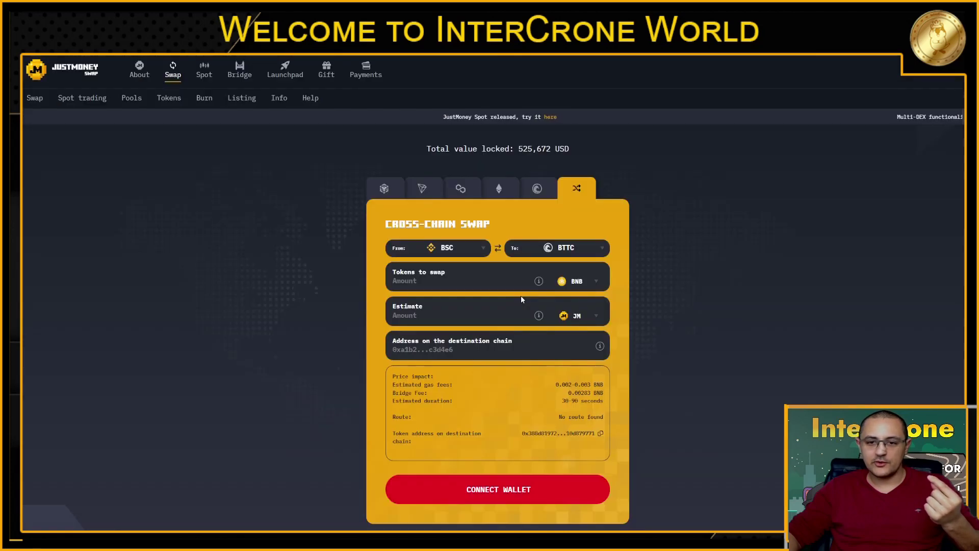
- Enter 1 BNB as the amount to swap and choose BTT as the token to receive
left_click(425, 285)
type("1")
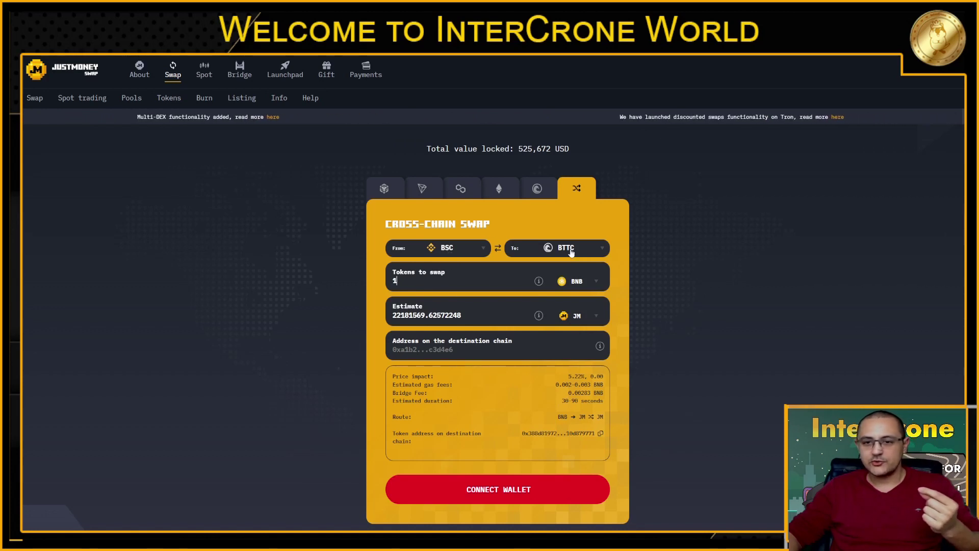
left_click(577, 315)
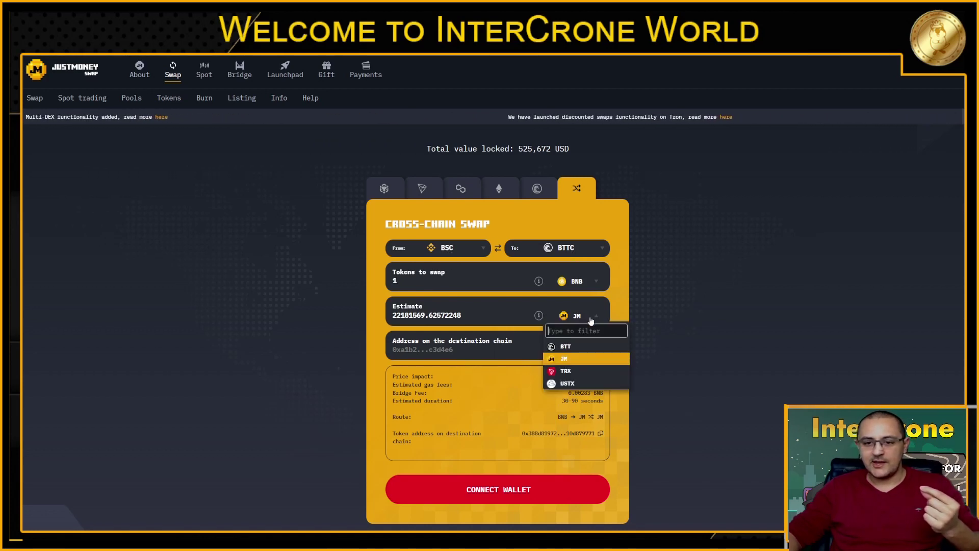
left_click(571, 342)
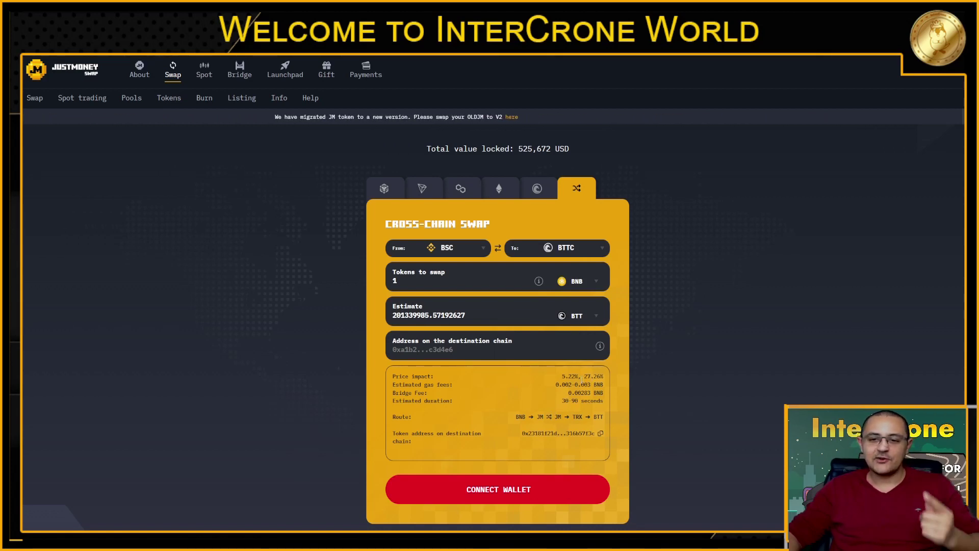
- Examine the cross-chain swap's price impact and fee details, its receivable tokens and its source network
left_click_drag(393, 372, 561, 376)
left_click(764, 393)
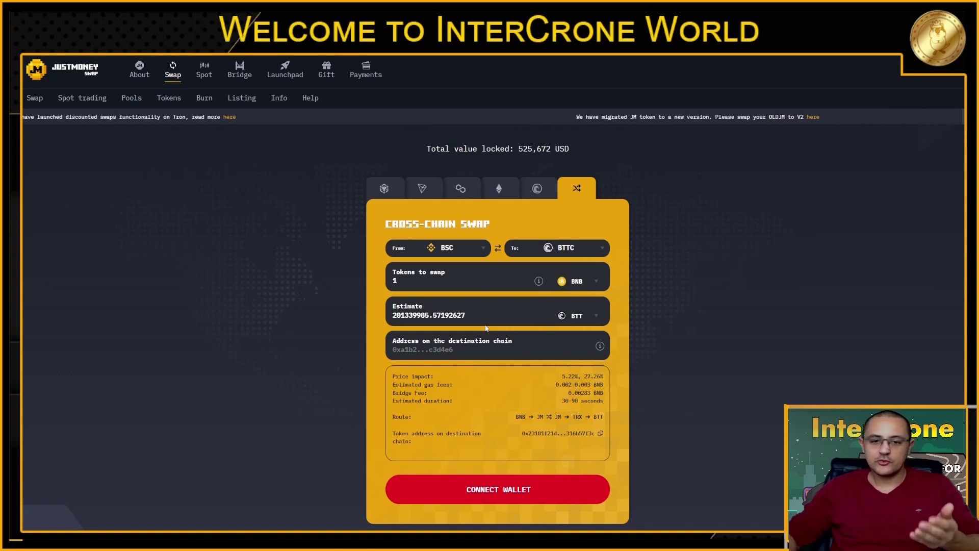
left_click(586, 318)
left_click(767, 341)
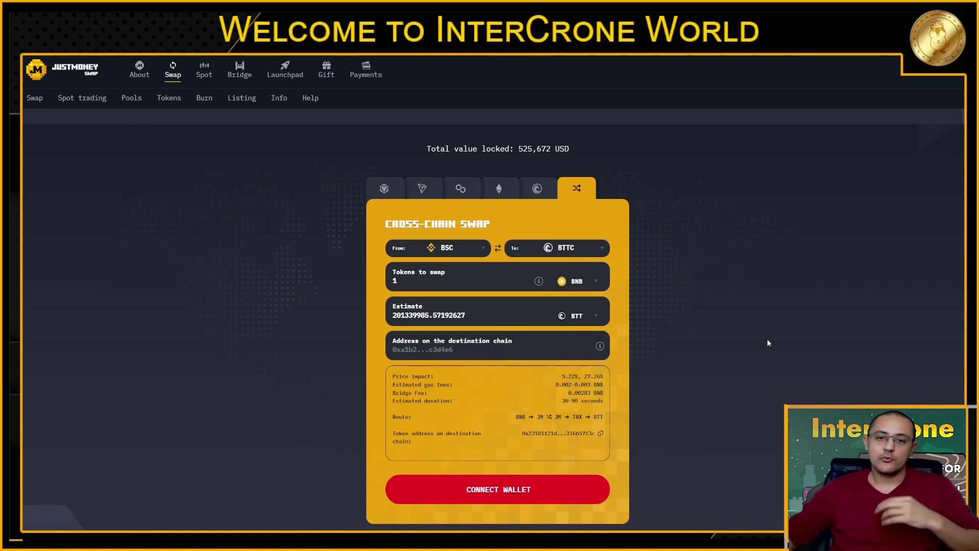
left_click(479, 251)
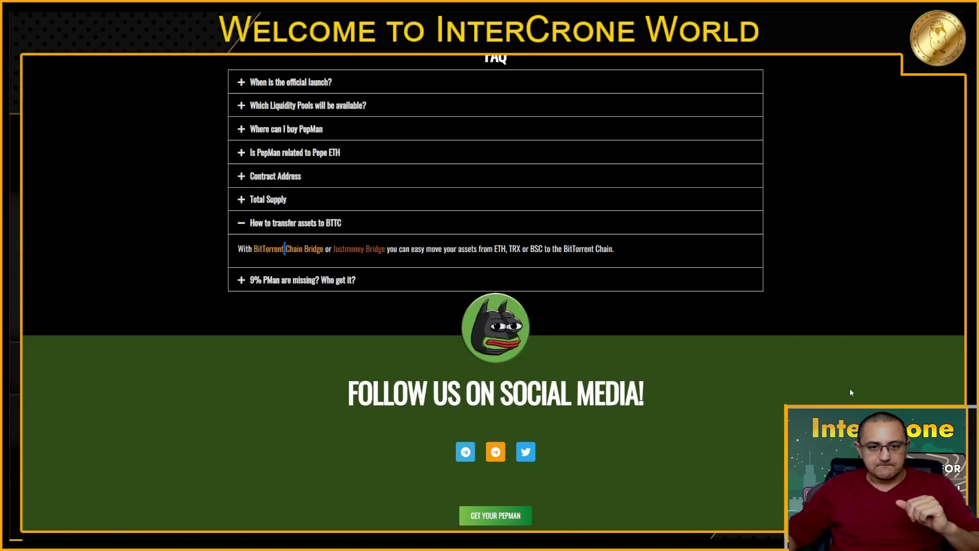
- Review the PepMan website's FAQ on transferring assets to BTTC and its social media section
scroll(849, 388, "up", 2)
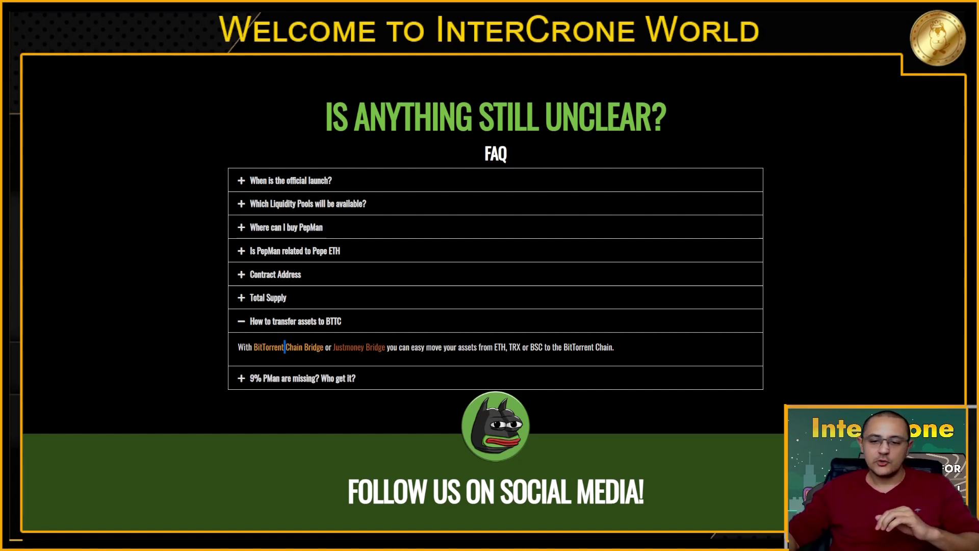
scroll(626, 451, "down", 2)
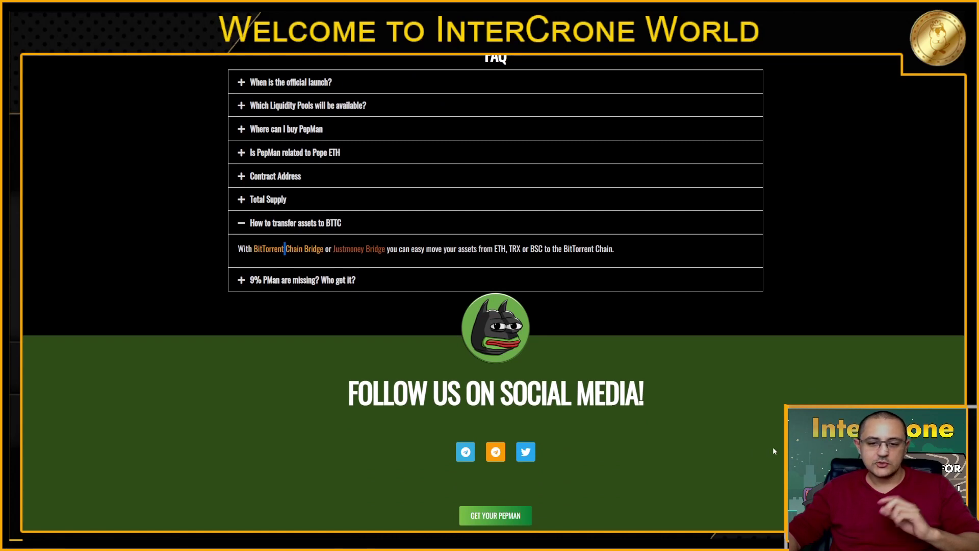
scroll(708, 467, "down", 2)
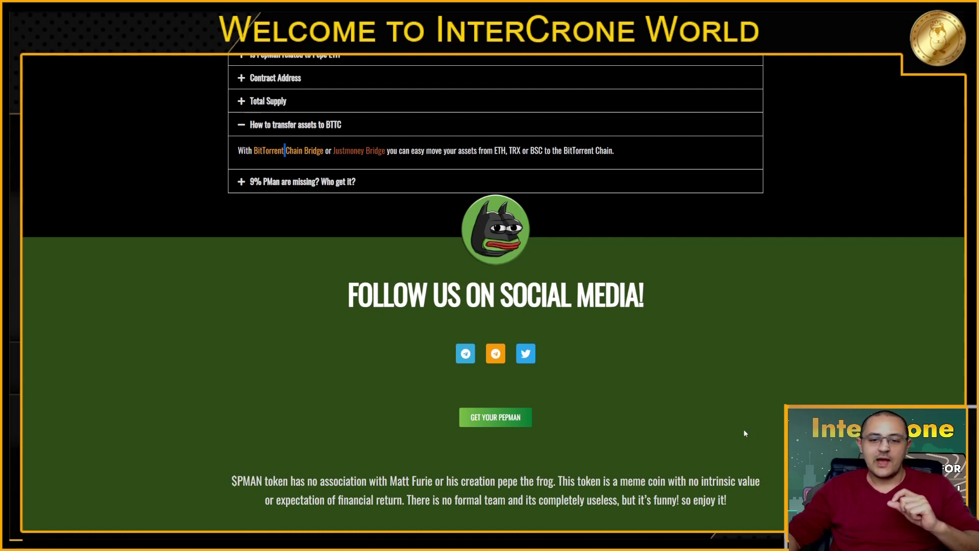
scroll(752, 421, "up", 3)
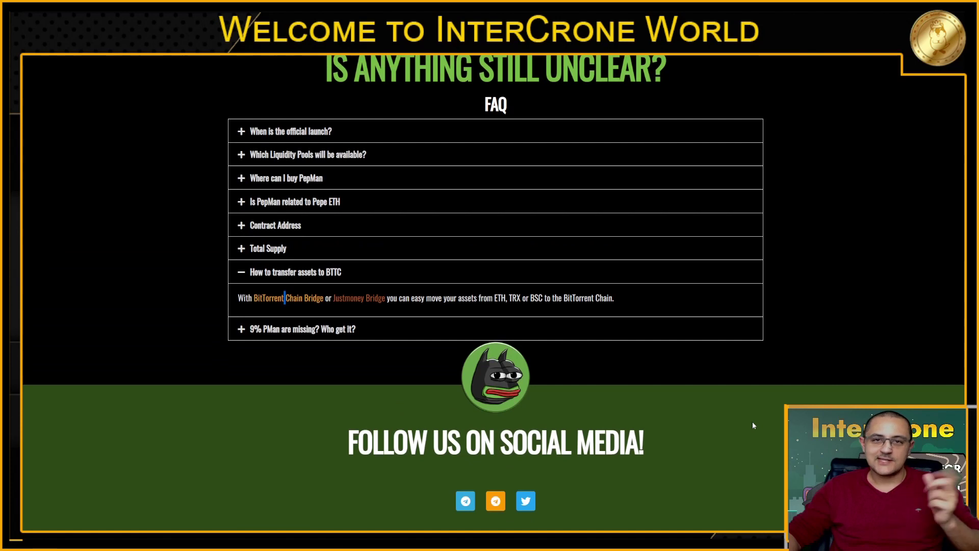
scroll(862, 392, "up", 3)
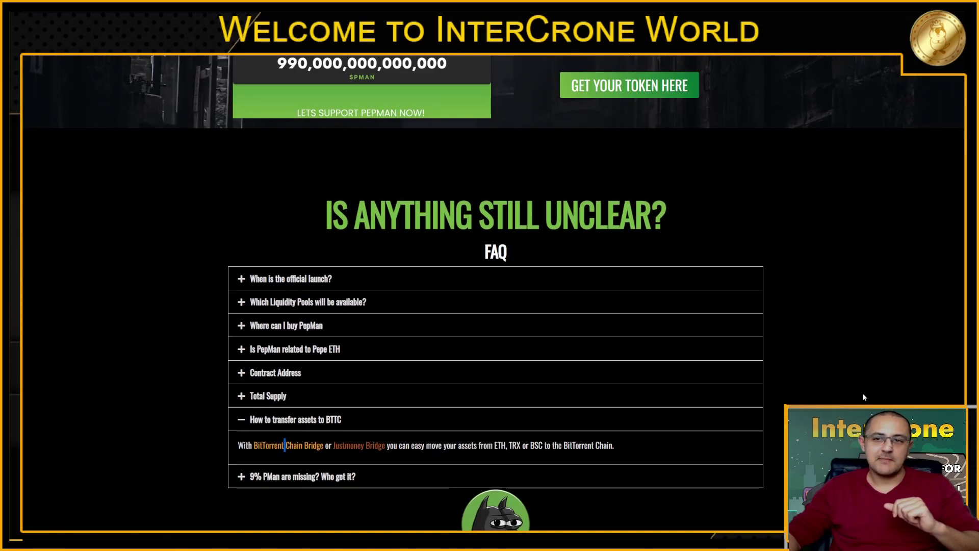